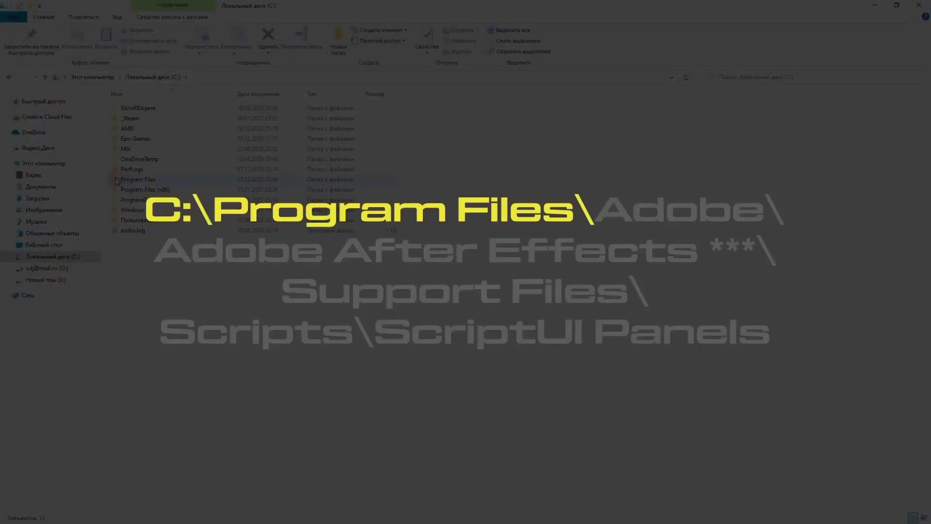
- Go to Program Files\Adobe\Adobe After Effects 2020\Support Files\Scripts\ScriptUI Panels
{"action": "double_click", "coordinate": [118, 180]}
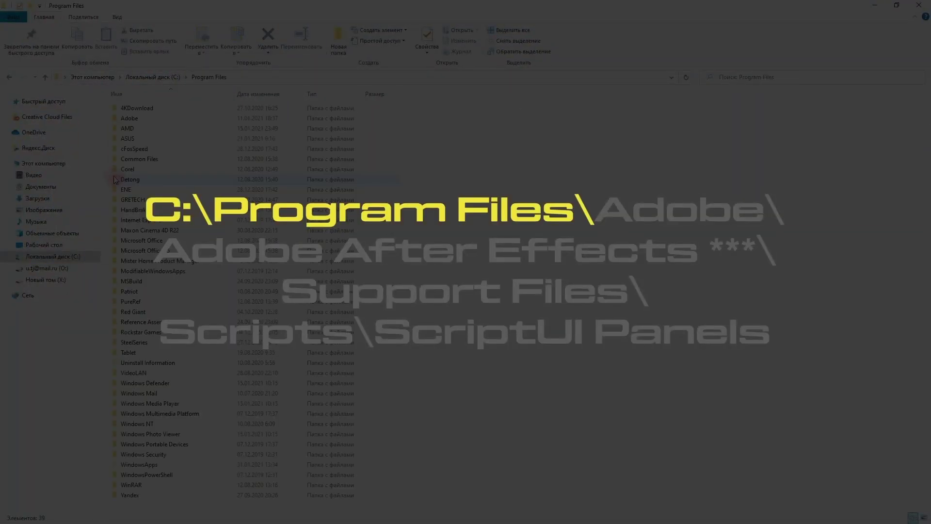
{"action": "double_click", "coordinate": [125, 119]}
{"action": "double_click", "coordinate": [127, 109]}
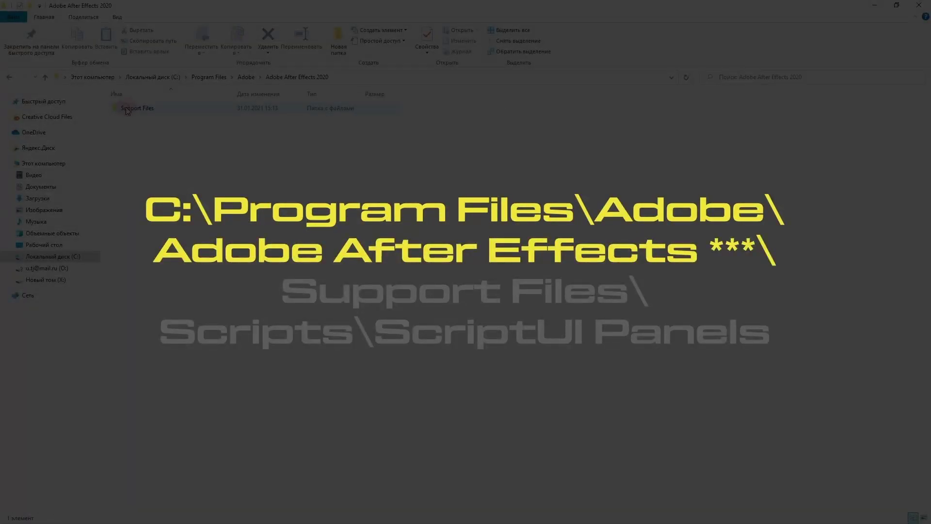
{"action": "double_click", "coordinate": [127, 109]}
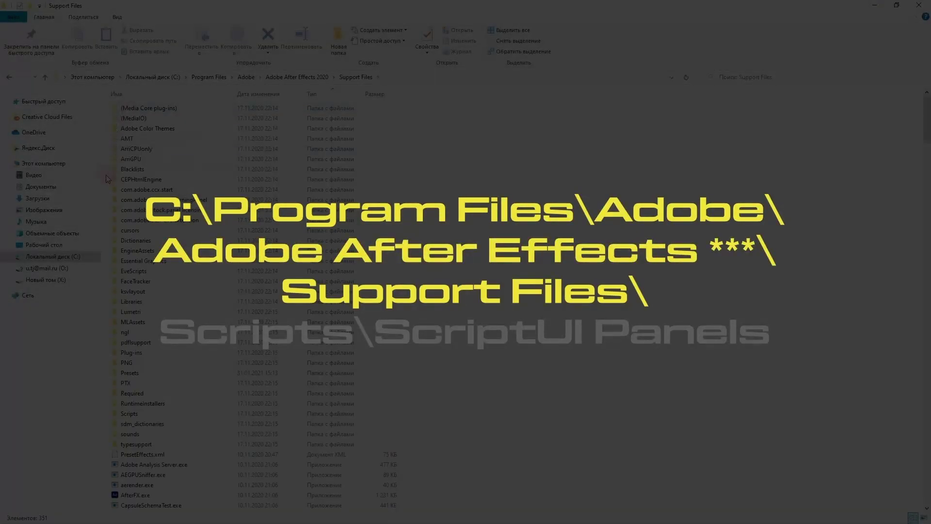
{"action": "double_click", "coordinate": [130, 409]}
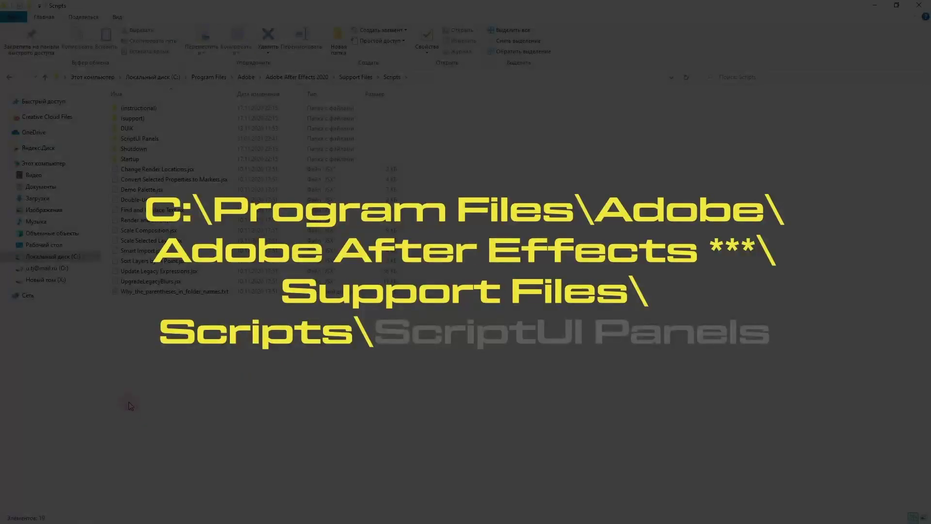
{"action": "double_click", "coordinate": [136, 139]}
- Paste Motion Tools 2.jsxbin there, replacing the old copy and granting admin permission
{"action": "right_click", "coordinate": [117, 180]}
{"action": "left_click", "coordinate": [146, 258]}
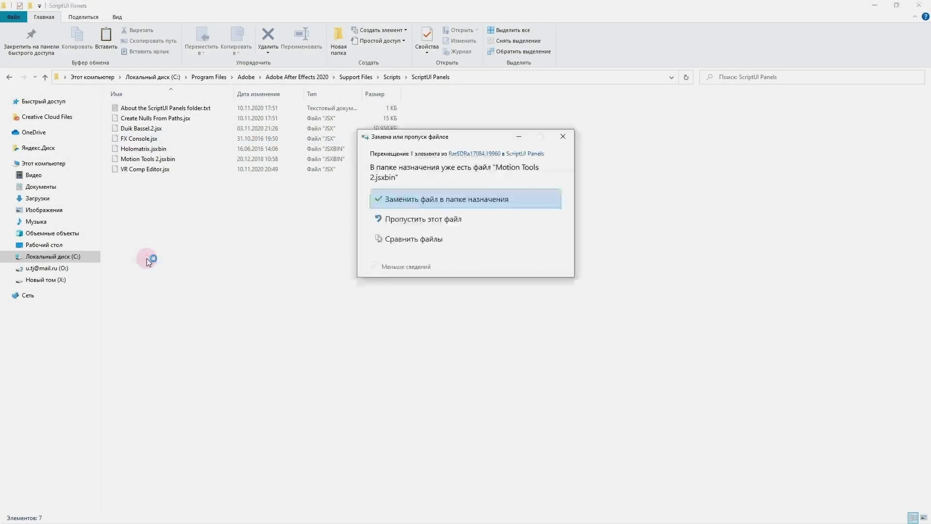
{"action": "left_click", "coordinate": [447, 197]}
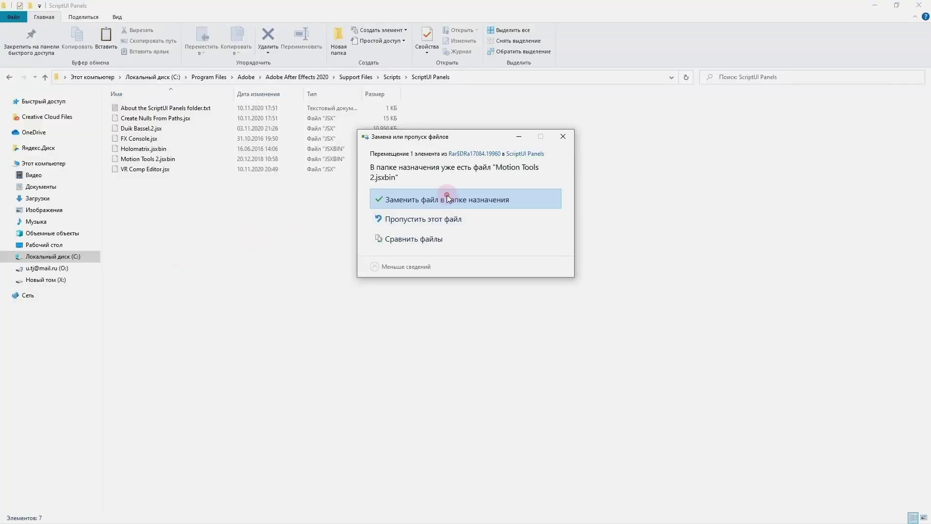
{"action": "left_click", "coordinate": [437, 208]}
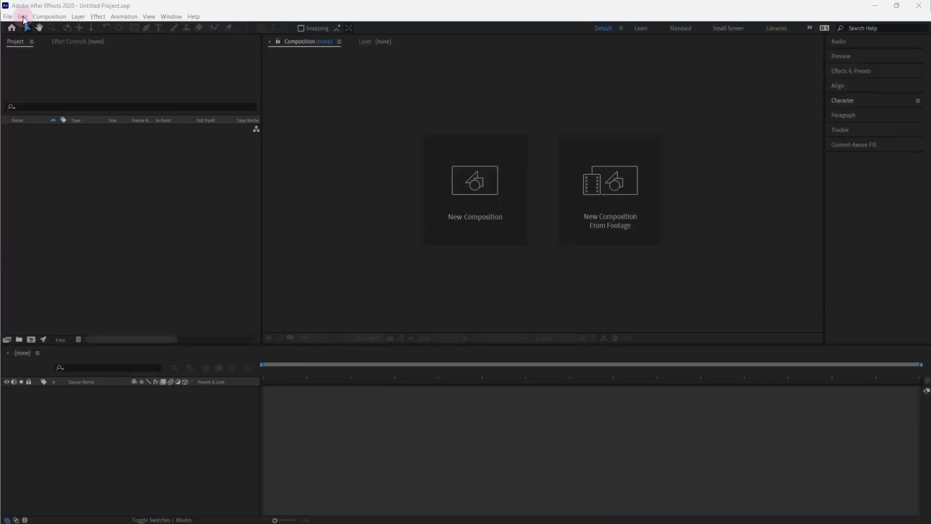
- Tick Allow Scripts to Write Files and Access Network in Scripting & Expressions preferences
{"action": "left_click", "coordinate": [23, 17]}
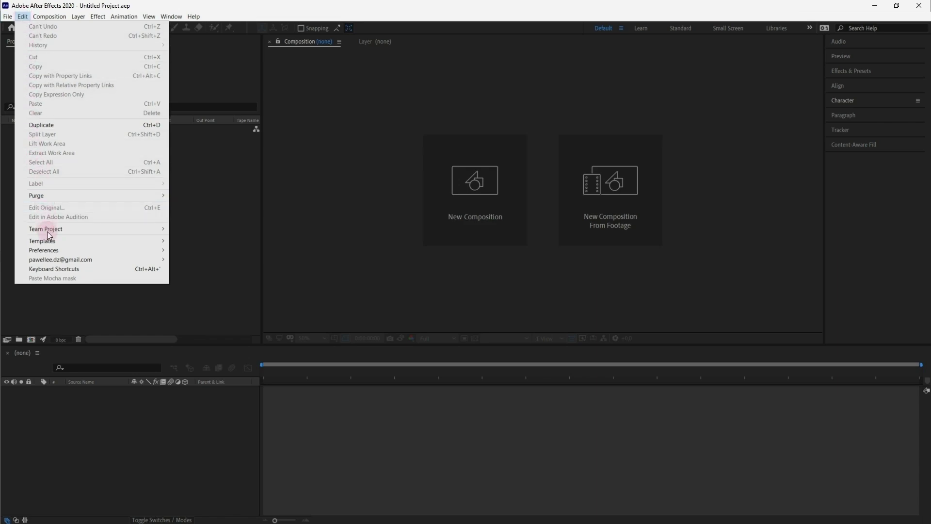
{"action": "mouse_move", "coordinate": [50, 252]}
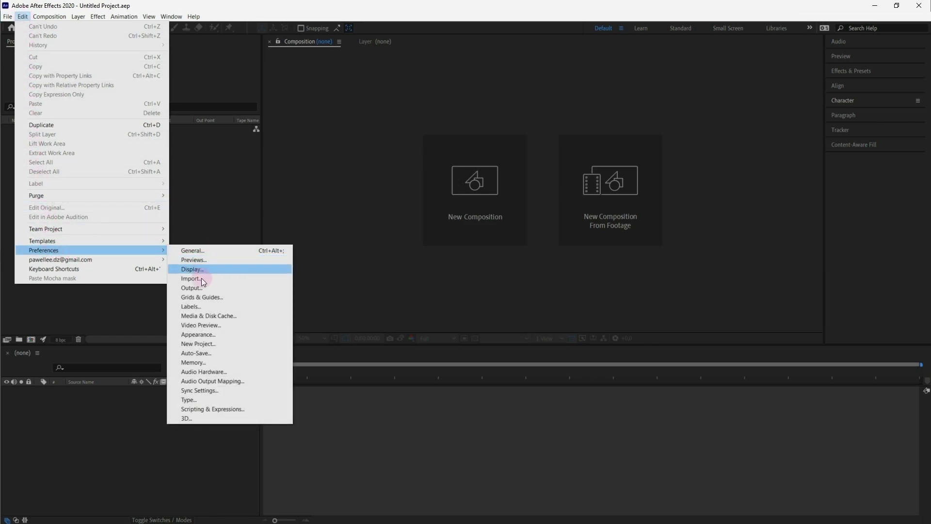
{"action": "left_click", "coordinate": [198, 409]}
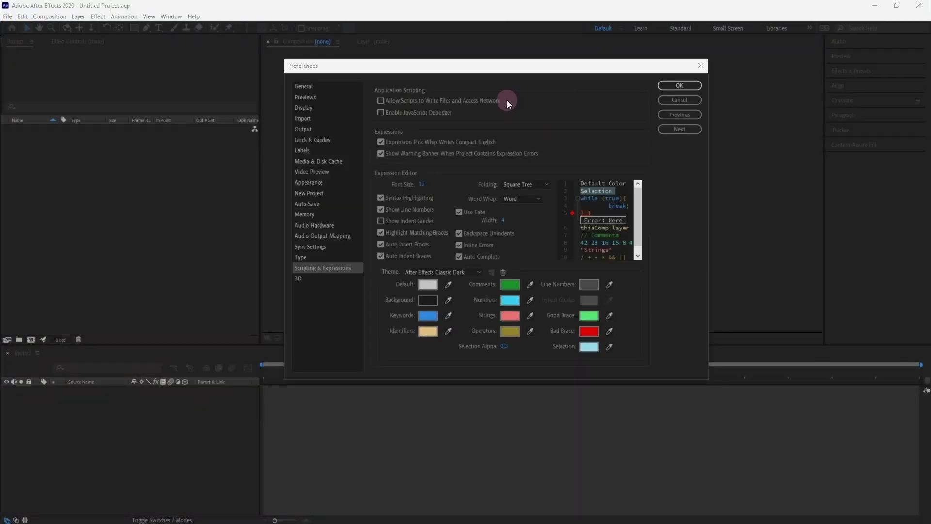
{"action": "left_click", "coordinate": [381, 101]}
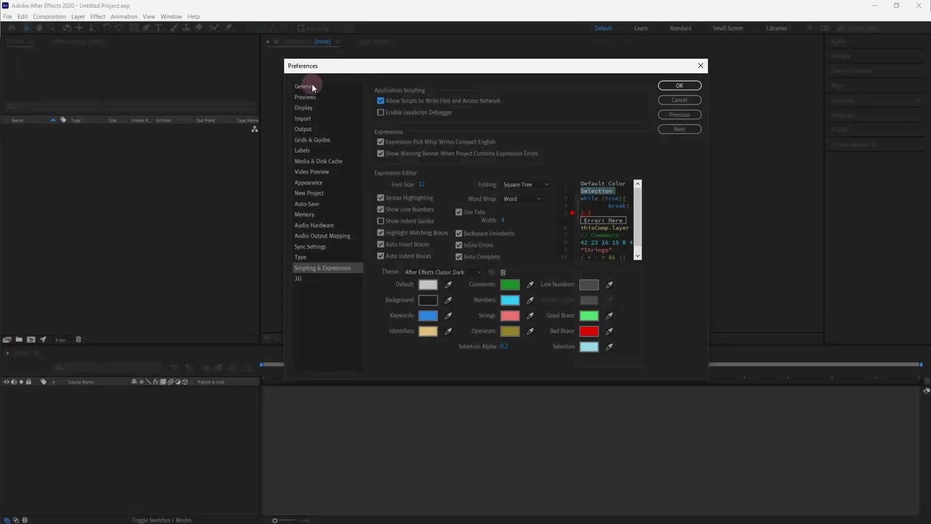
{"action": "left_click", "coordinate": [327, 89]}
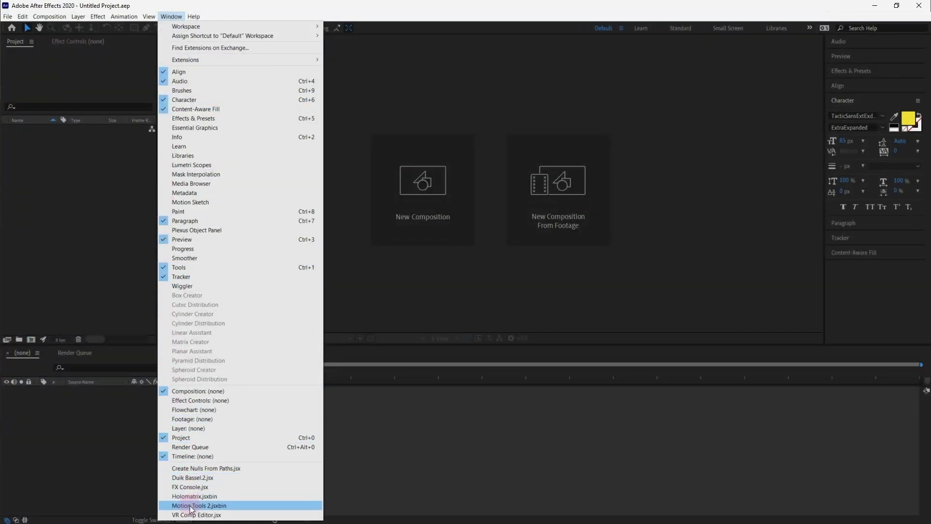
- Open the Motion Tools 2 panel and create a new composition, Comp 1
{"action": "left_click", "coordinate": [239, 505]}
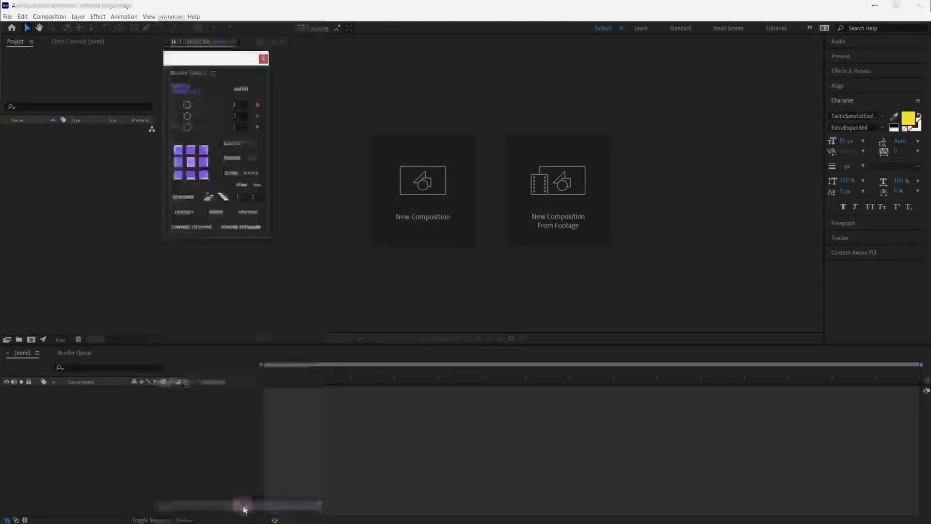
{"action": "left_click", "coordinate": [31, 339]}
{"action": "left_click", "coordinate": [601, 304]}
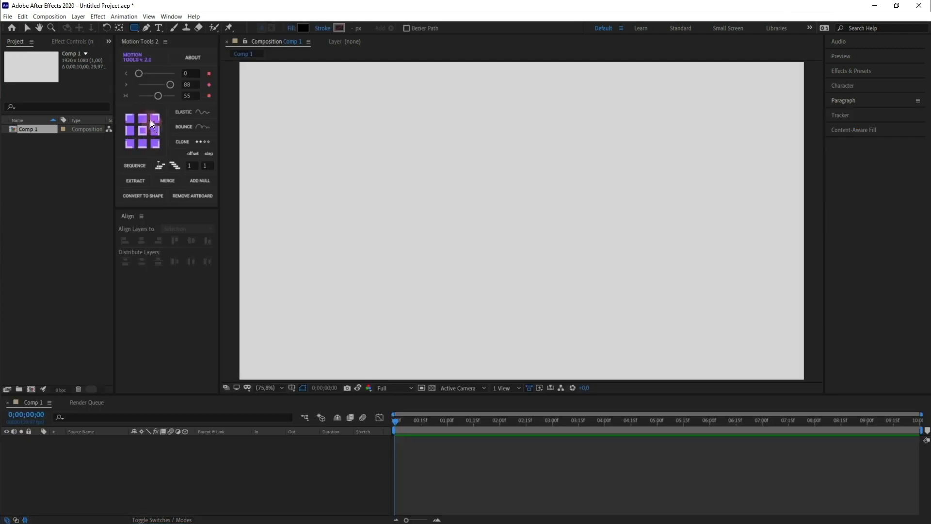
- Draw a black rounded square near the top-left, then test-rotate and test-scale it, undoing both
{"action": "left_click", "coordinate": [143, 130]}
{"action": "left_click_drag", "start_coordinate": [293, 112], "coordinate": [343, 152]}
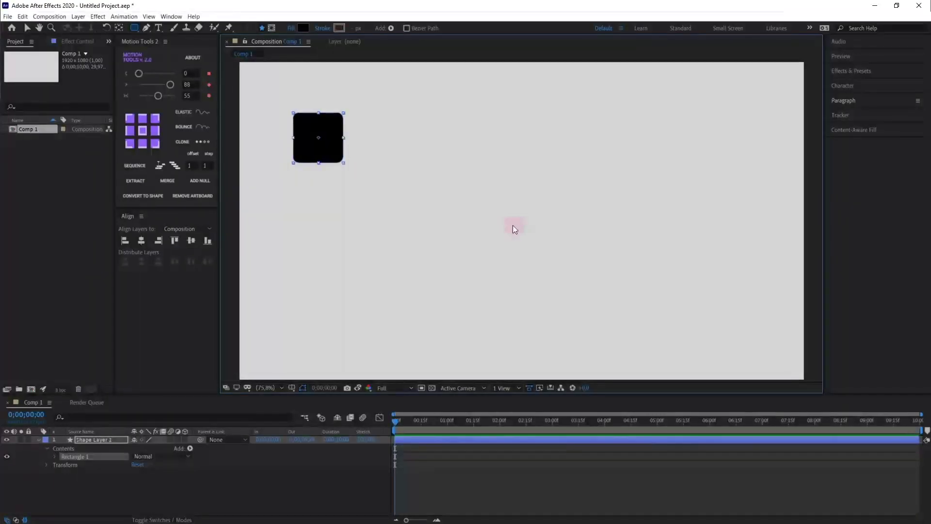
{"action": "key", "text": "v"}
{"action": "key", "text": "r"}
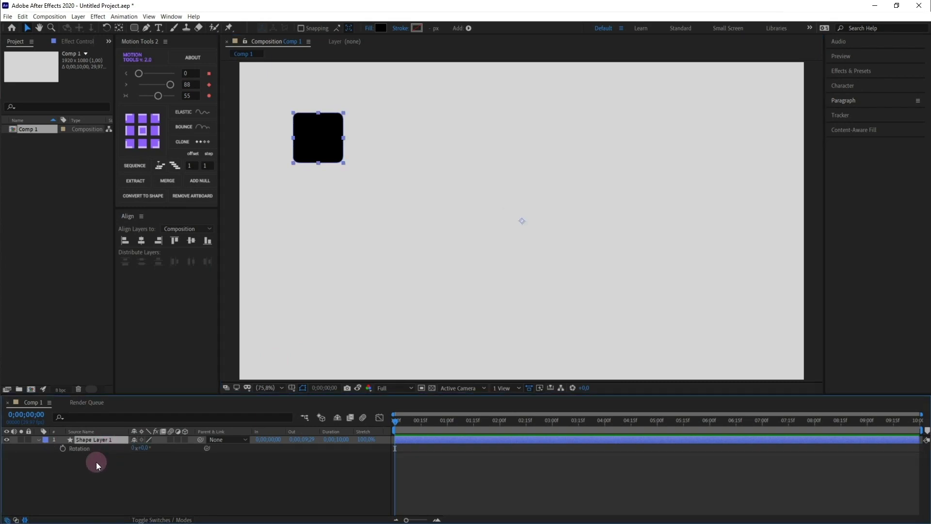
{"action": "left_click_drag", "start_coordinate": [146, 447], "coordinate": [126, 454]}
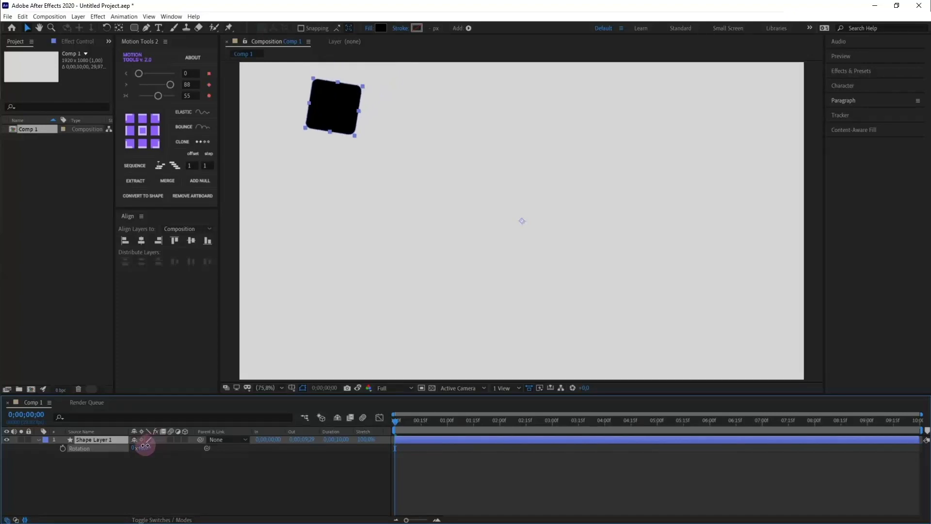
{"action": "key", "text": "ctrl+z"}
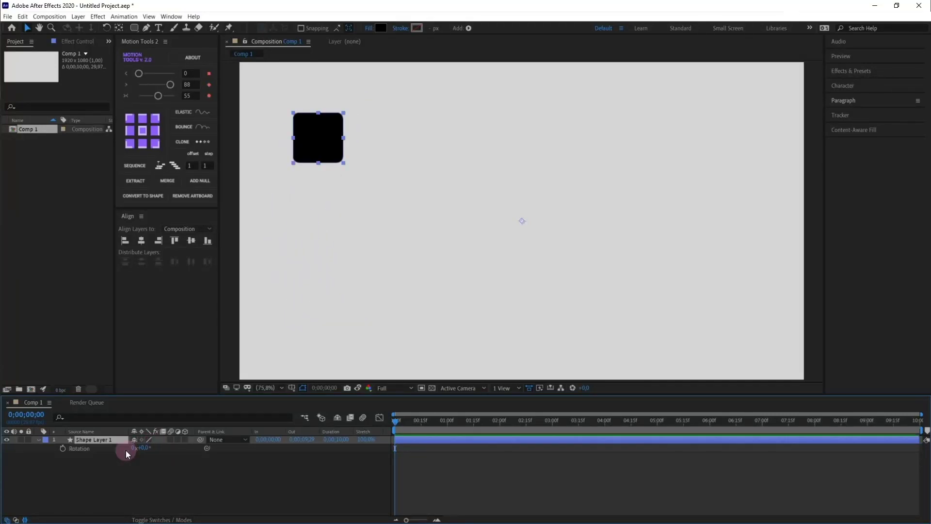
{"action": "key", "text": "s"}
{"action": "left_click_drag", "start_coordinate": [139, 449], "coordinate": [144, 448]}
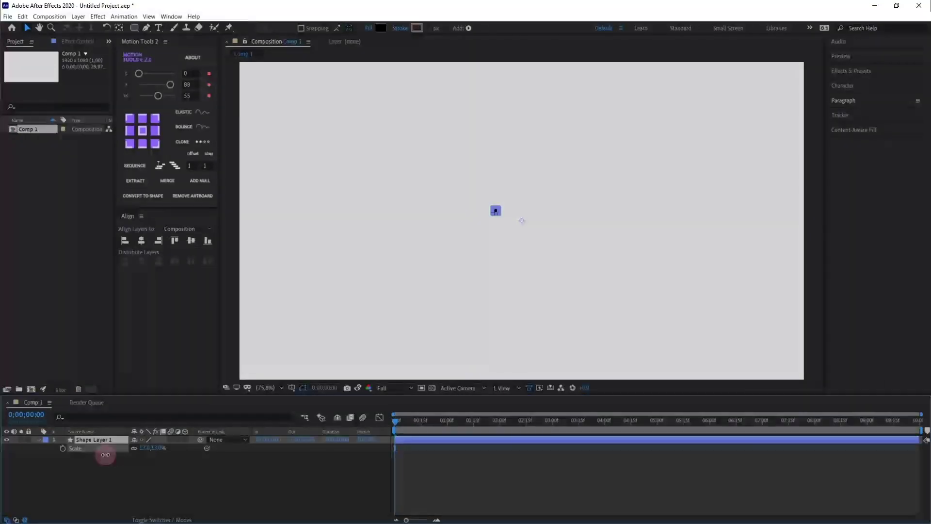
{"action": "key", "text": "ctrl+z"}
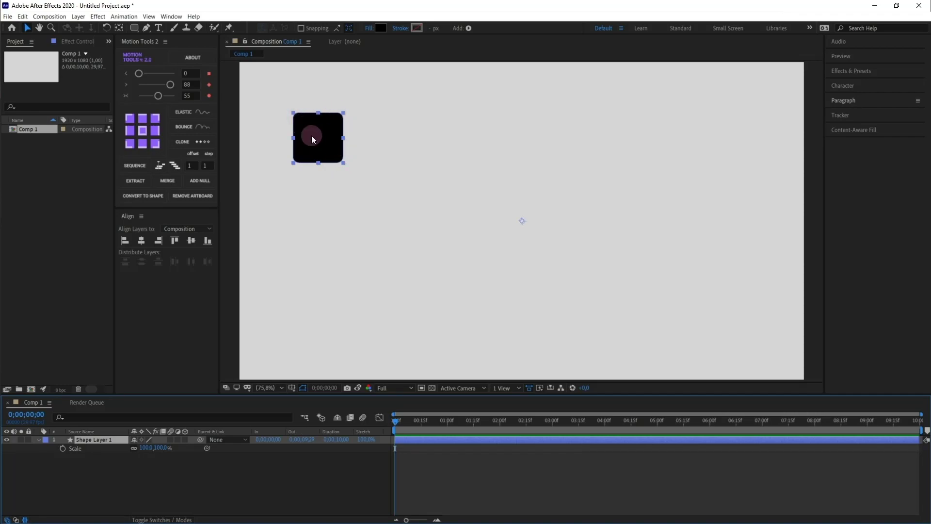
- Centre the square's anchor point and check rotation and scale around it, ending at 100%
{"action": "left_click", "coordinate": [144, 130]}
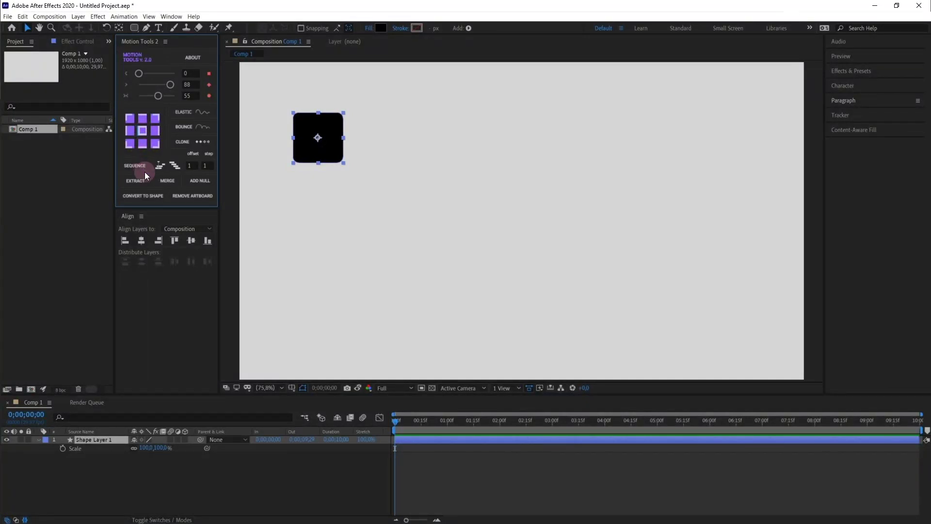
{"action": "left_click", "coordinate": [110, 441]}
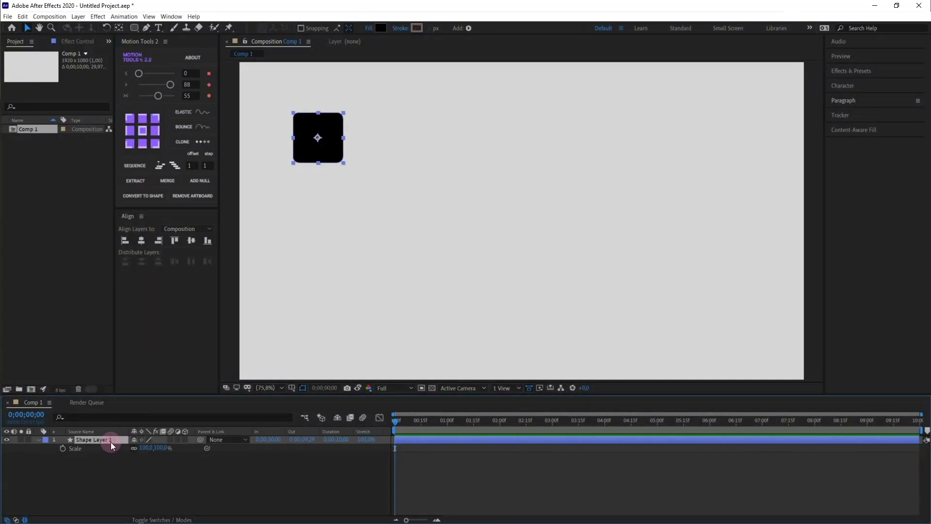
{"action": "key", "text": "r"}
{"action": "left_click_drag", "start_coordinate": [142, 448], "coordinate": [180, 442]}
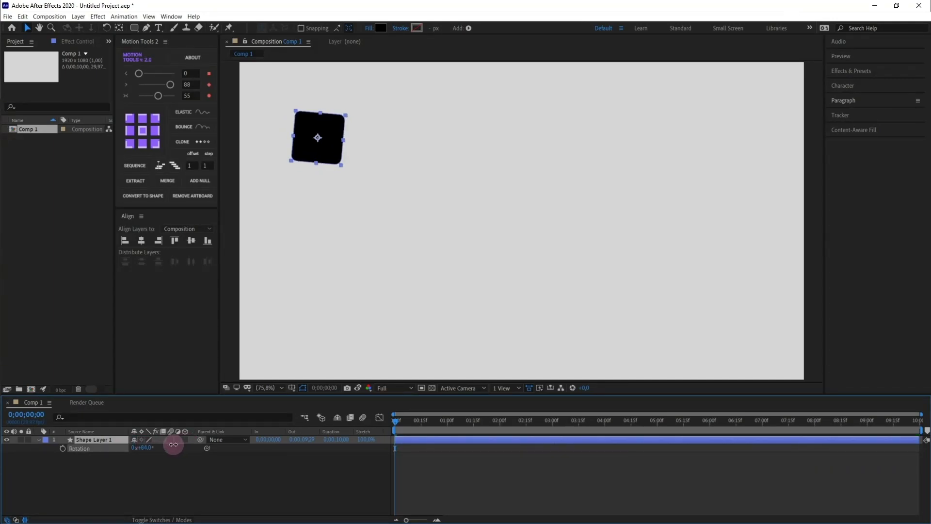
{"action": "mouse_move", "coordinate": [194, 450]}
{"action": "left_mouse_down"}
{"action": "mouse_move", "coordinate": [123, 462]}
{"action": "mouse_move", "coordinate": [144, 459]}
{"action": "left_mouse_up"}
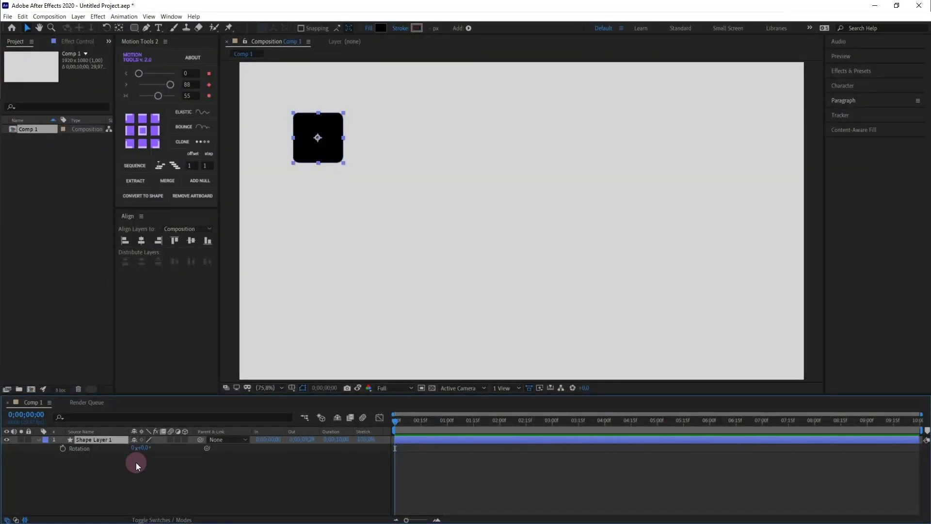
{"action": "key", "text": "s"}
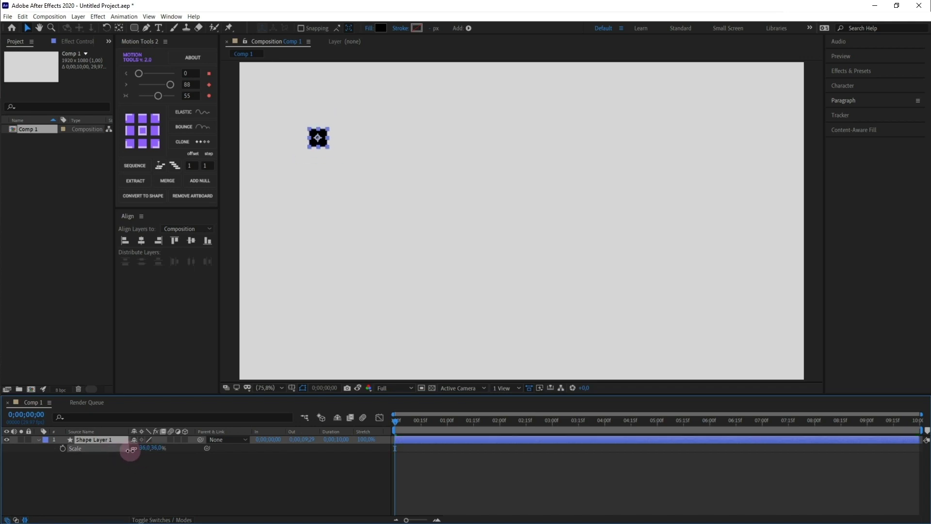
{"action": "left_click_drag", "start_coordinate": [139, 450], "coordinate": [159, 427]}
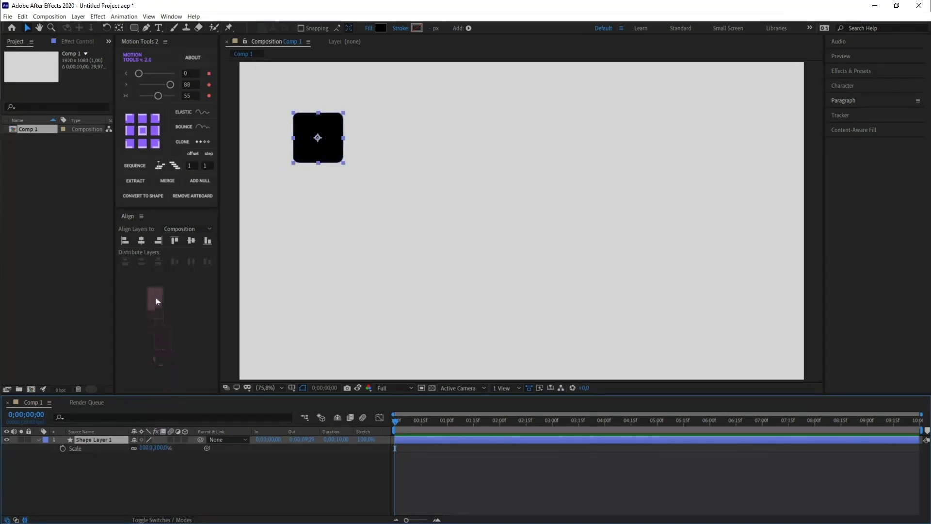
- Move the anchor point to the shape's top-left corner and preview the animation
{"action": "left_click", "coordinate": [129, 121]}
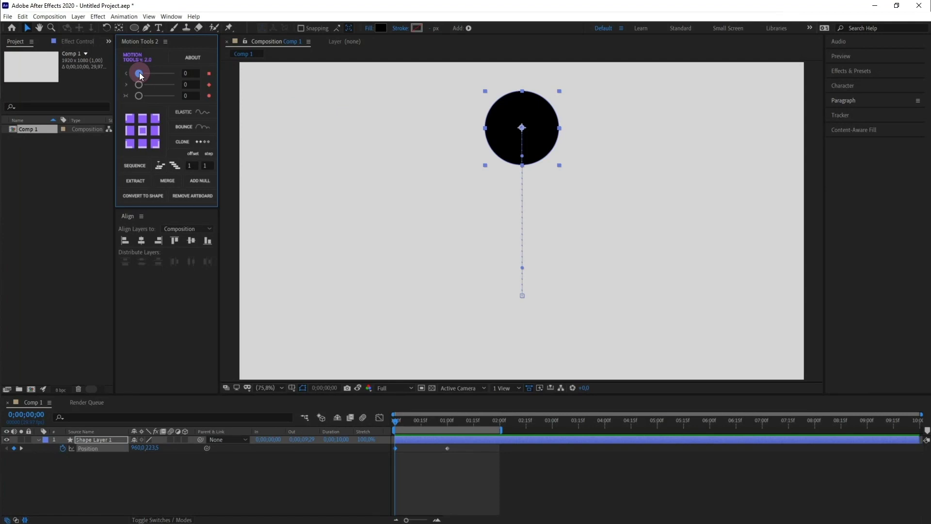
{"action": "left_click", "coordinate": [230, 84]}
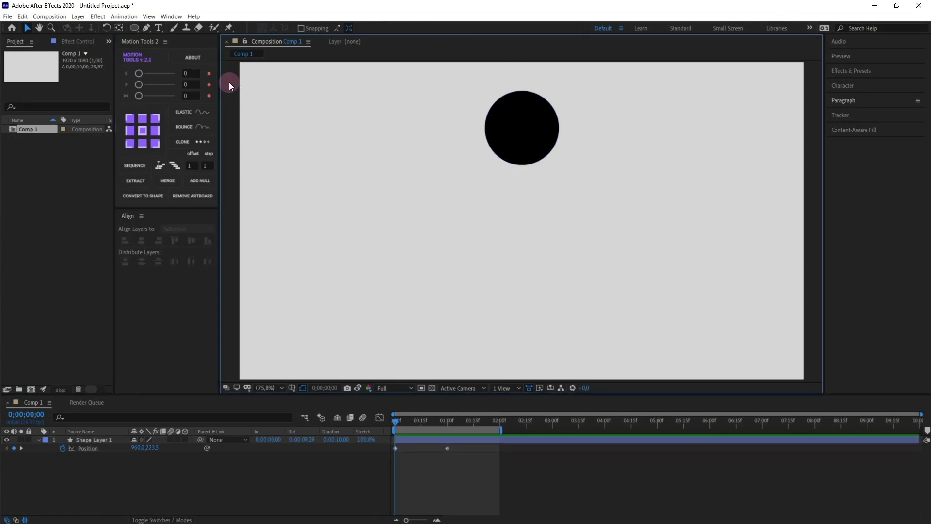
{"action": "key", "text": "space"}
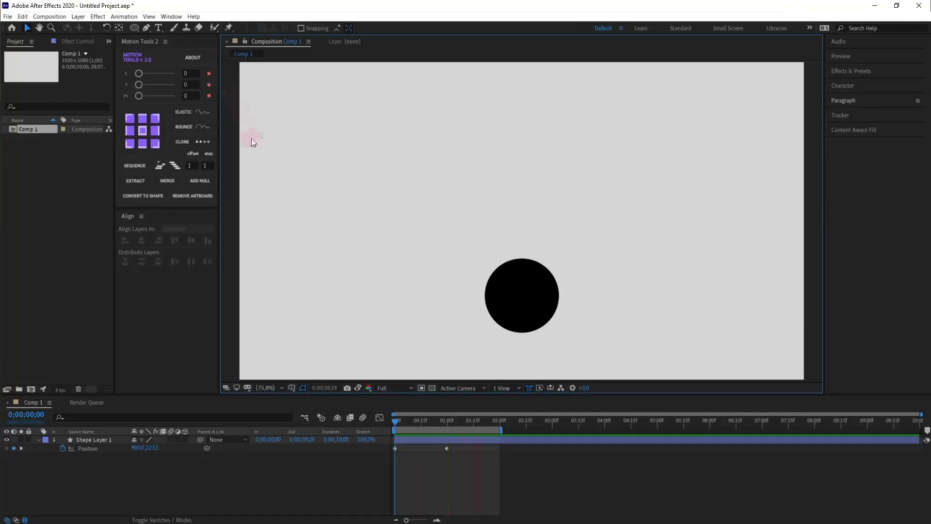
- Ease the Position keyframes 75 in and 75 out, and show their speed graph
{"action": "left_click_drag", "start_coordinate": [405, 458], "coordinate": [389, 446]}
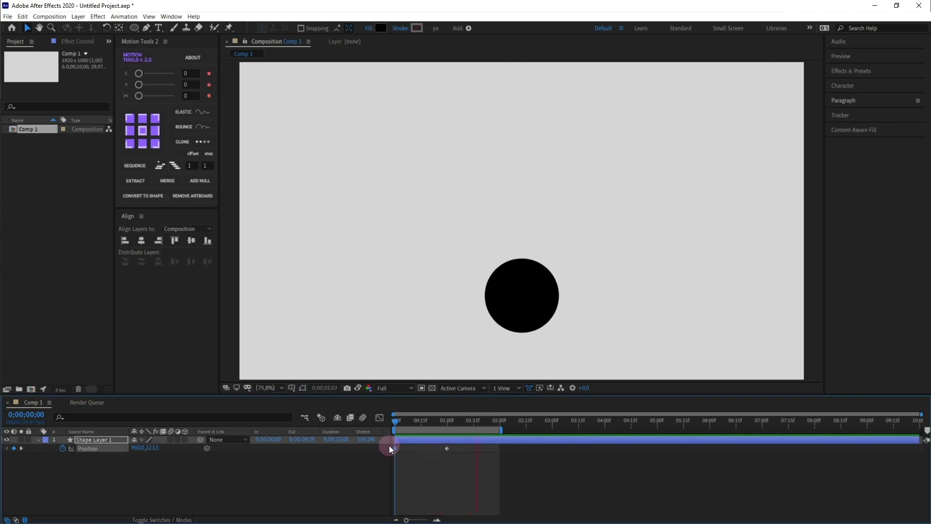
{"action": "left_click", "coordinate": [181, 74]}
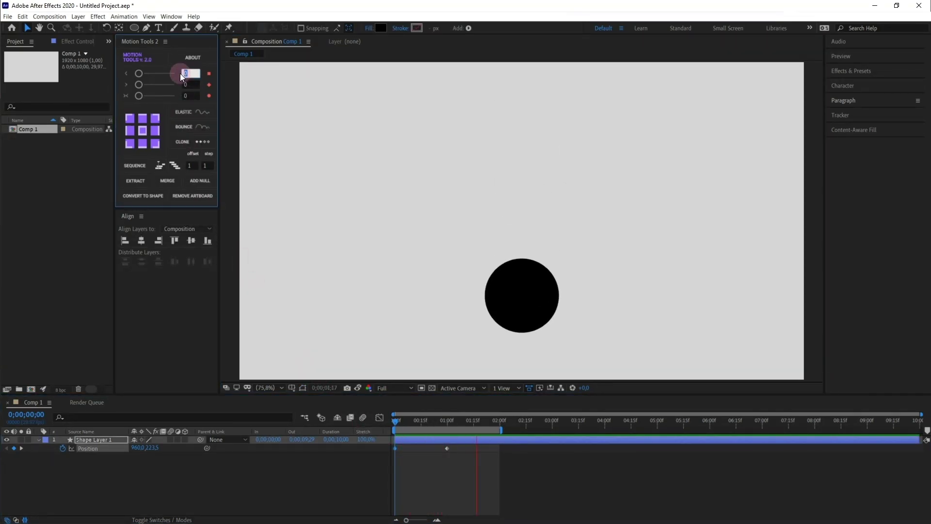
{"action": "type", "text": "75"}
{"action": "key", "text": "Return"}
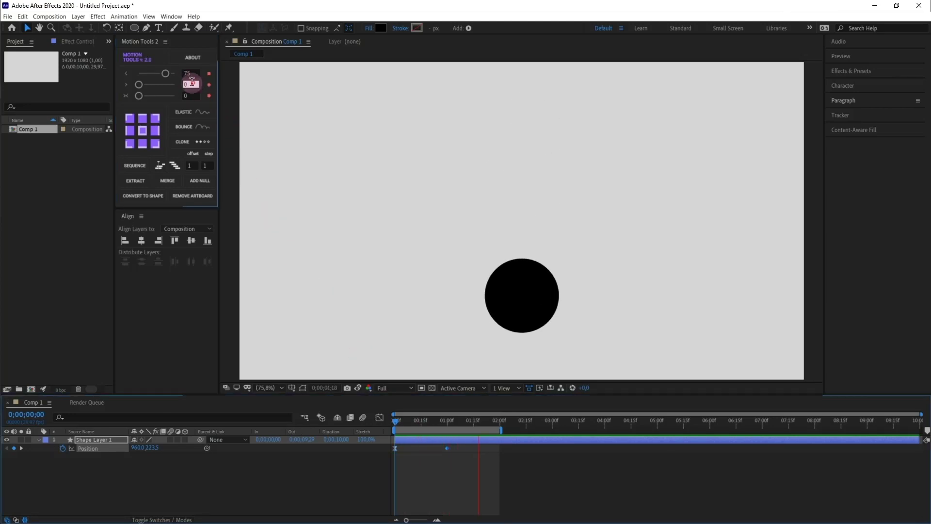
{"action": "type", "text": "75"}
{"action": "key", "text": "Return"}
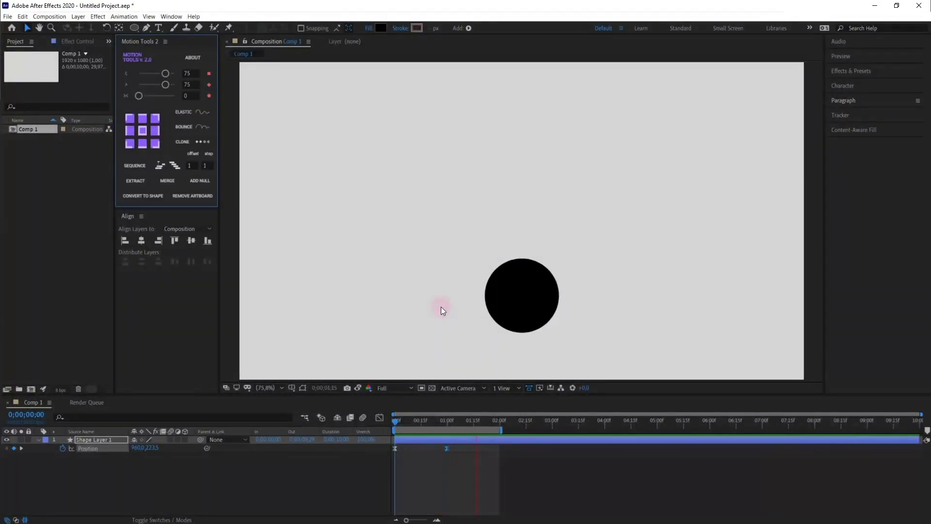
{"action": "left_click", "coordinate": [379, 417]}
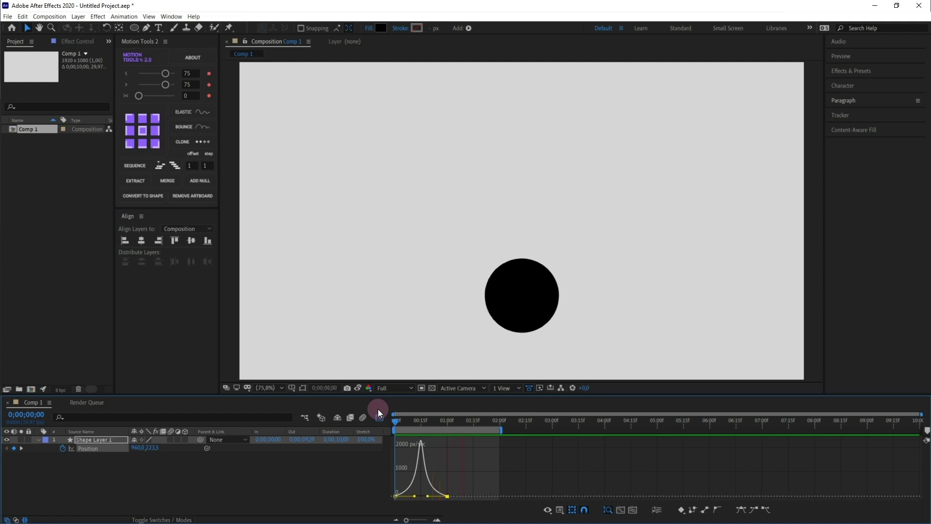
- Set the first two Motion Tools easing values to 75 on the circle's Position keyframes
{"action": "left_click", "coordinate": [378, 413]}
{"action": "left_click", "coordinate": [405, 455]}
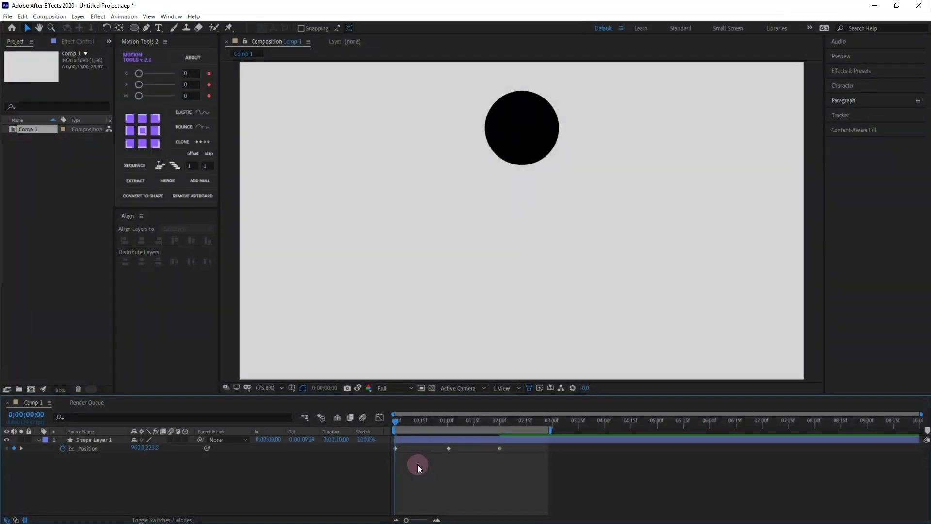
{"action": "left_click", "coordinate": [389, 447]}
{"action": "left_click", "coordinate": [184, 73]}
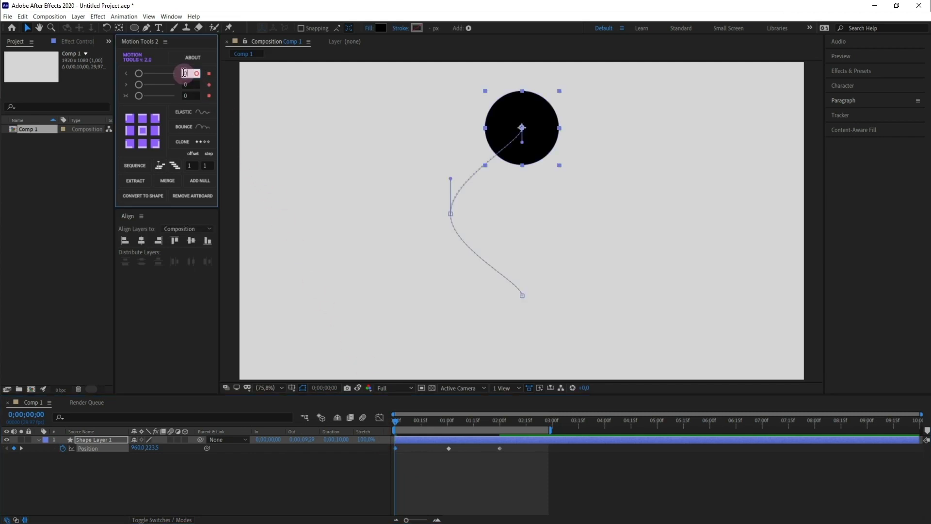
{"action": "left_click_drag", "start_coordinate": [143, 73], "coordinate": [165, 73]}
{"action": "left_click_drag", "start_coordinate": [516, 467], "coordinate": [492, 447]}
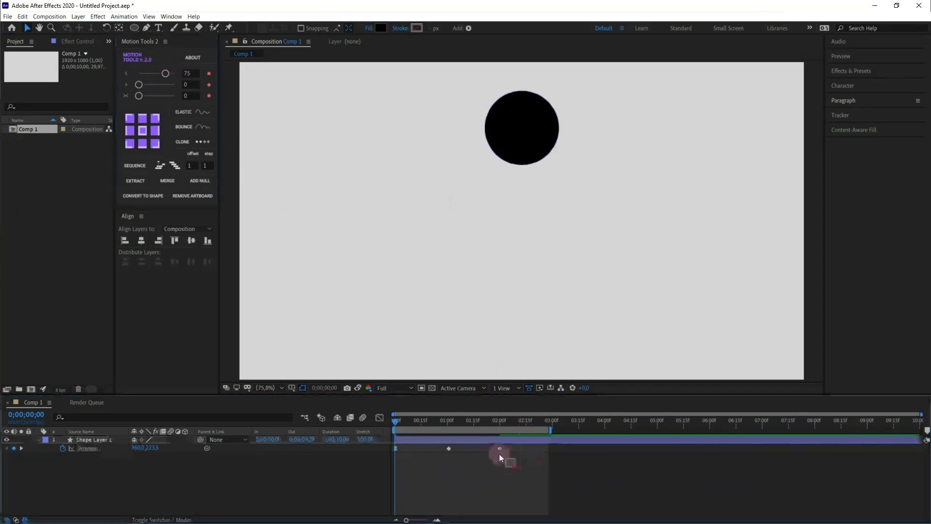
{"action": "left_click", "coordinate": [188, 83]}
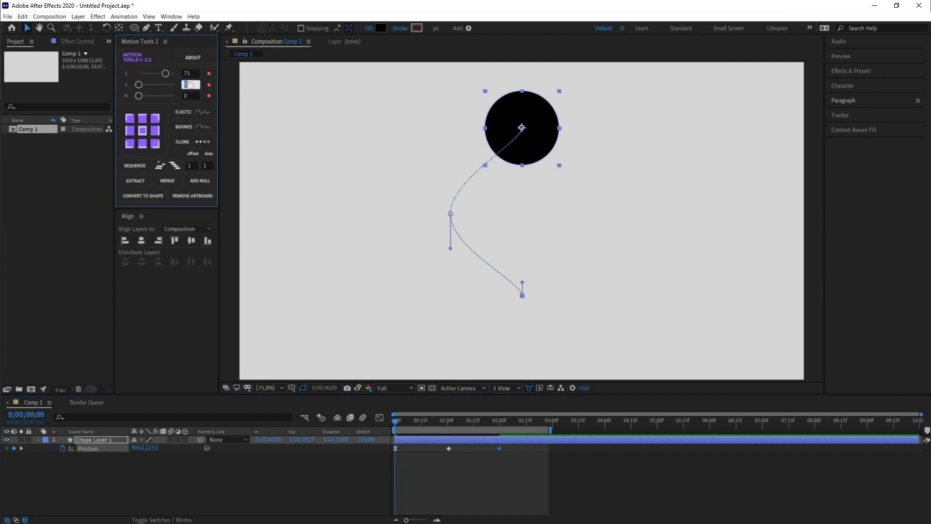
{"action": "type", "text": "75"}
{"action": "key", "text": "Return"}
- Set the third easing value to 75 and preview the eased animation
{"action": "left_click_drag", "start_coordinate": [455, 458], "coordinate": [427, 438]}
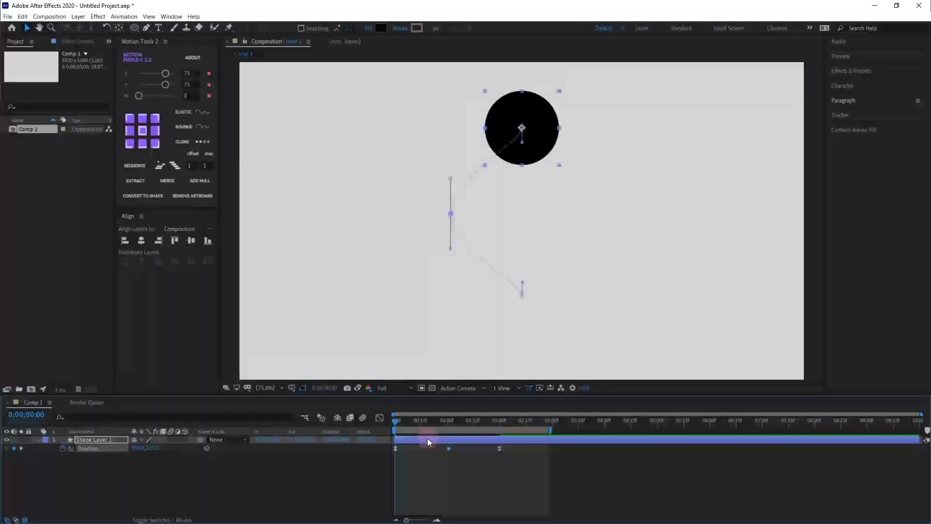
{"action": "left_click", "coordinate": [190, 95]}
{"action": "type", "text": "75"}
{"action": "key", "text": "Return"}
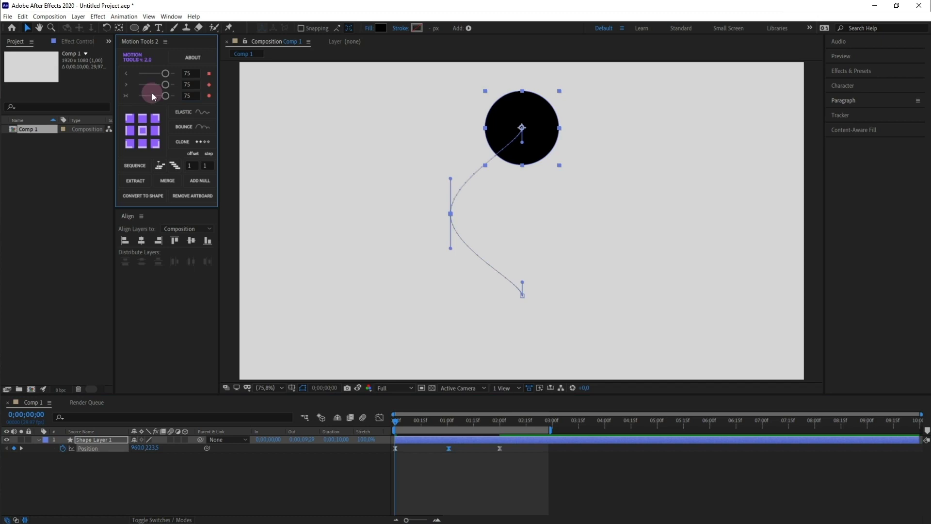
{"action": "key", "text": "space"}
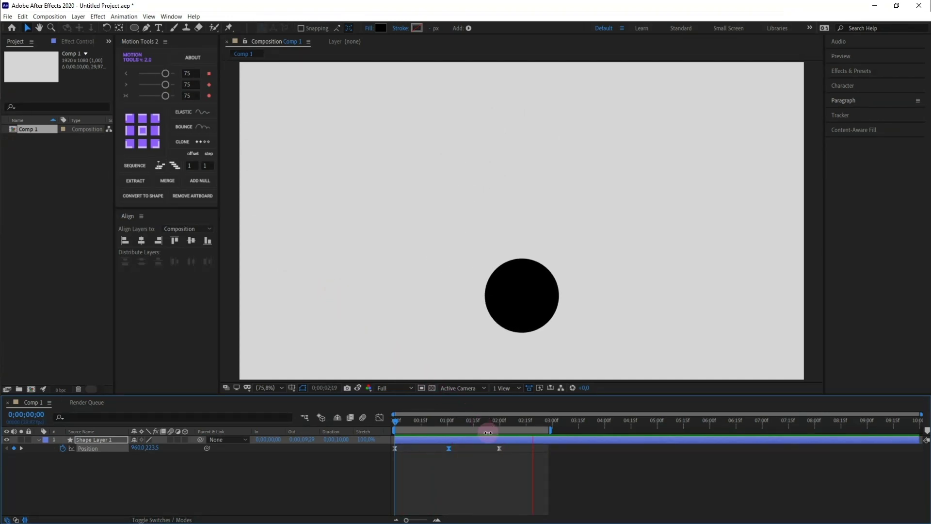
- Switch the circle's Position keyframes to linear interpolation
{"action": "mouse_move", "coordinate": [513, 444]}
{"action": "left_mouse_down"}
{"action": "mouse_move", "coordinate": [454, 452]}
{"action": "mouse_move", "coordinate": [471, 458]}
{"action": "mouse_move", "coordinate": [388, 446]}
{"action": "left_mouse_up"}
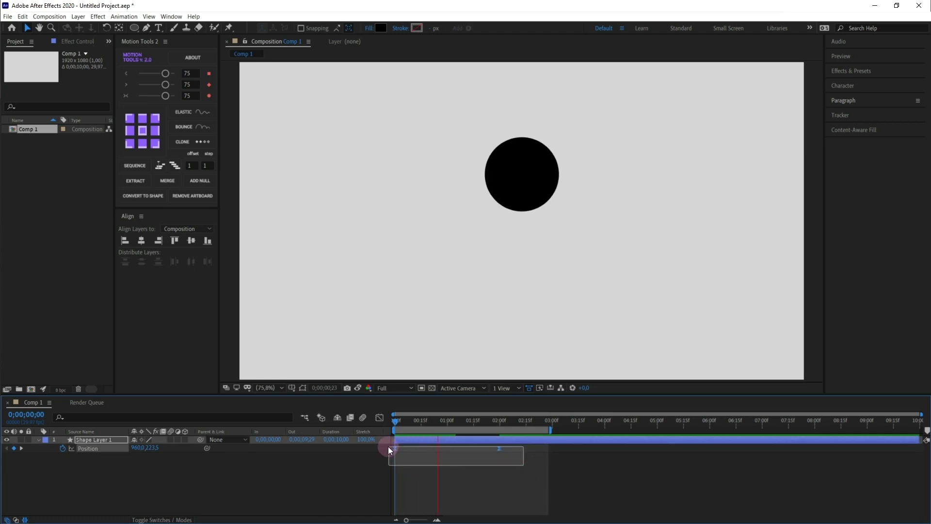
{"action": "left_click", "coordinate": [209, 84]}
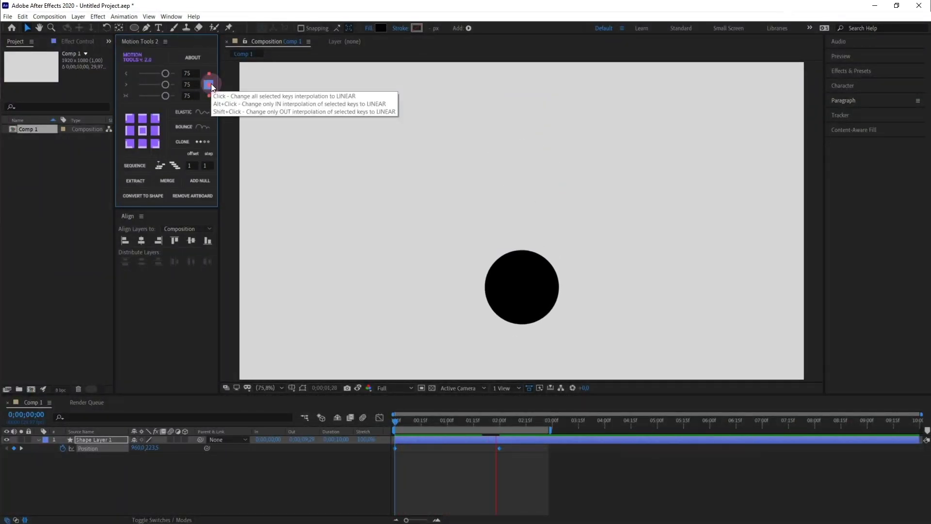
{"action": "left_click_drag", "start_coordinate": [587, 472], "coordinate": [388, 447]}
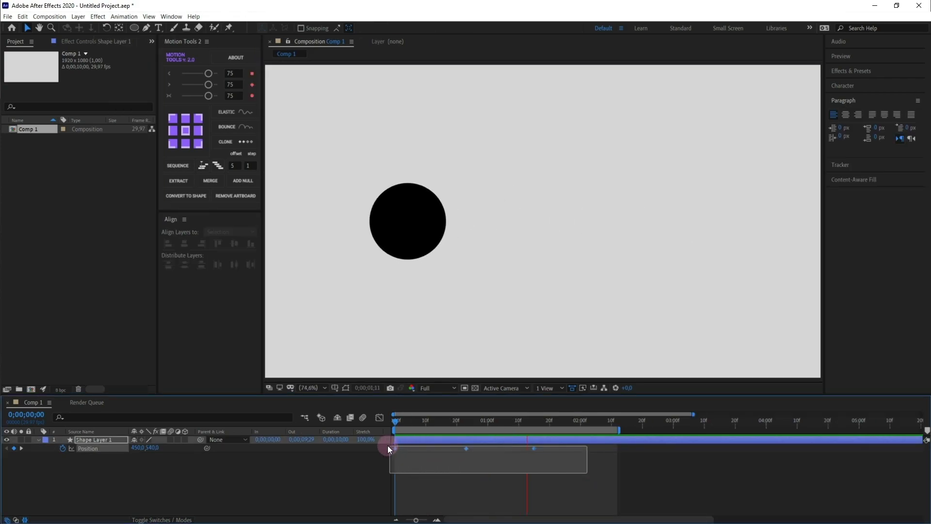
{"action": "left_click", "coordinate": [252, 73]}
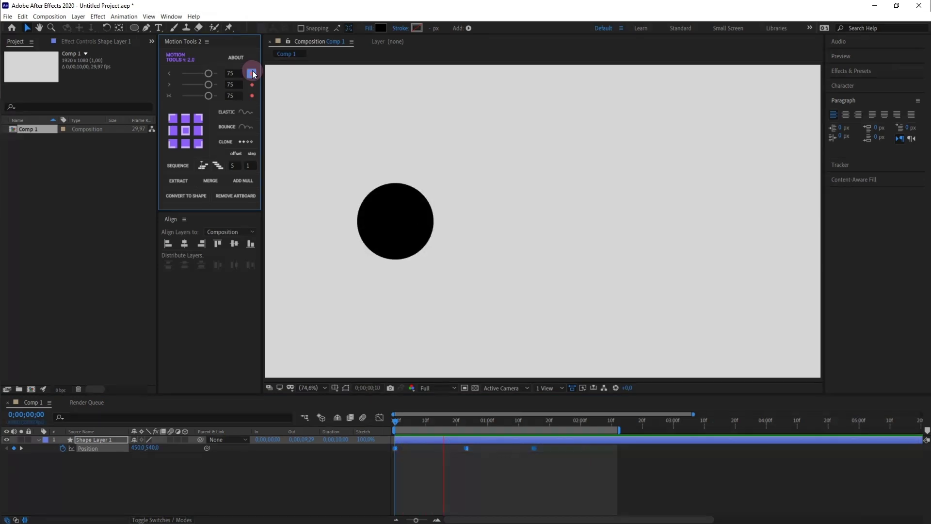
{"action": "left_click", "coordinate": [240, 191]}
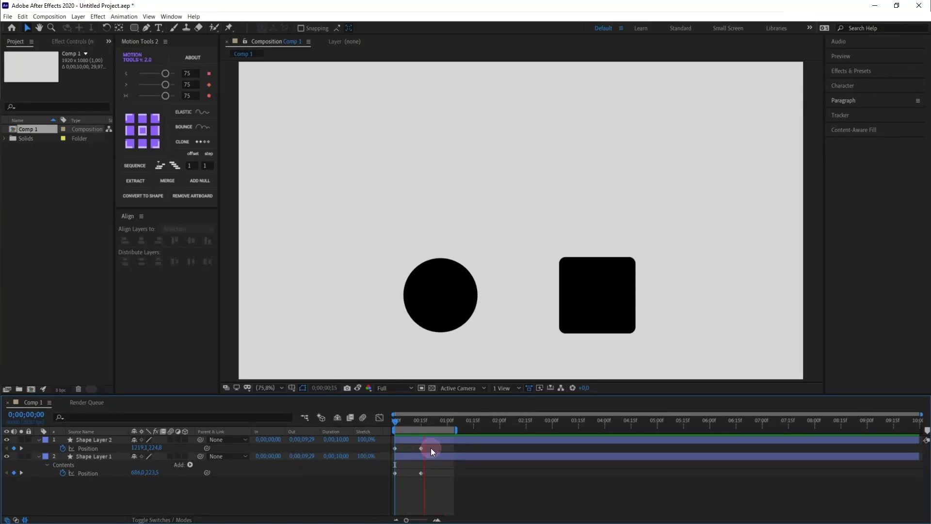
- Add an Elastic expression to the square's Position, view its code, and edit the Amplitude value
{"action": "left_click_drag", "start_coordinate": [432, 446], "coordinate": [417, 453]}
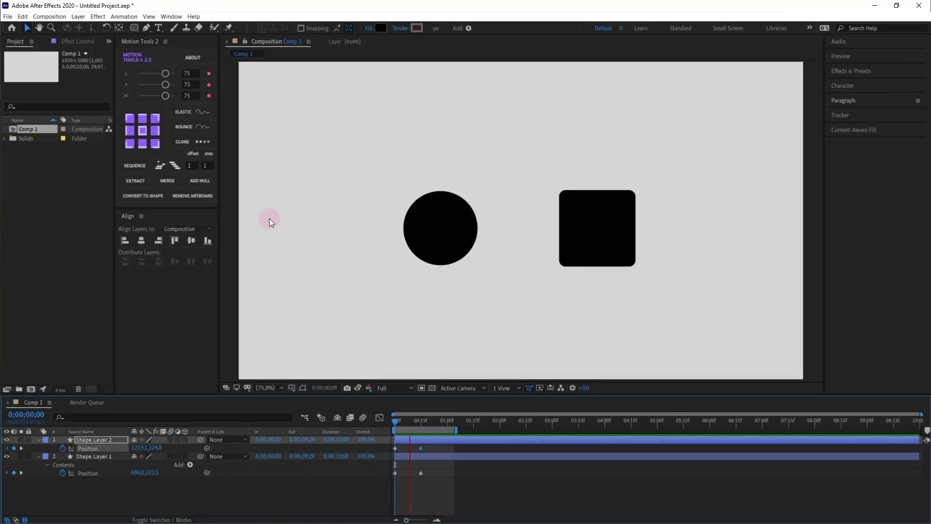
{"action": "left_click", "coordinate": [182, 116]}
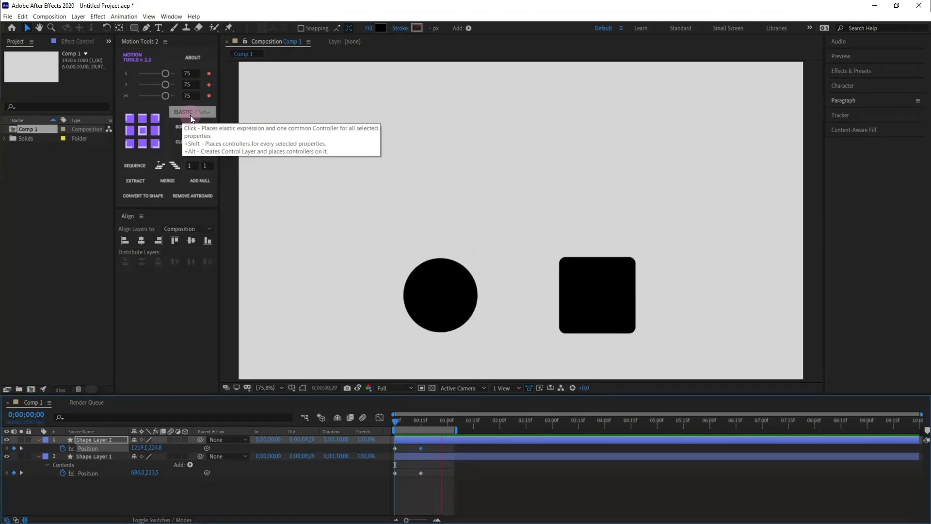
{"action": "left_click", "coordinate": [190, 115]}
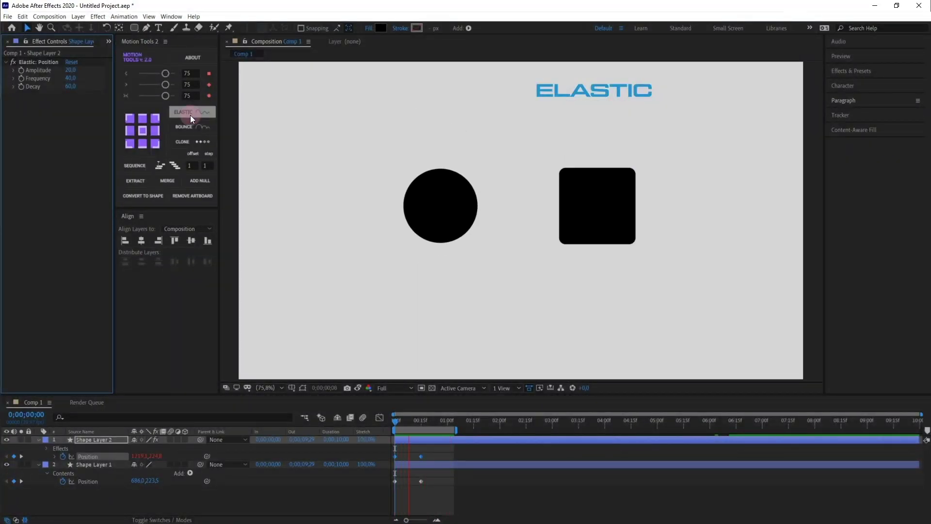
{"action": "left_click", "coordinate": [54, 455]}
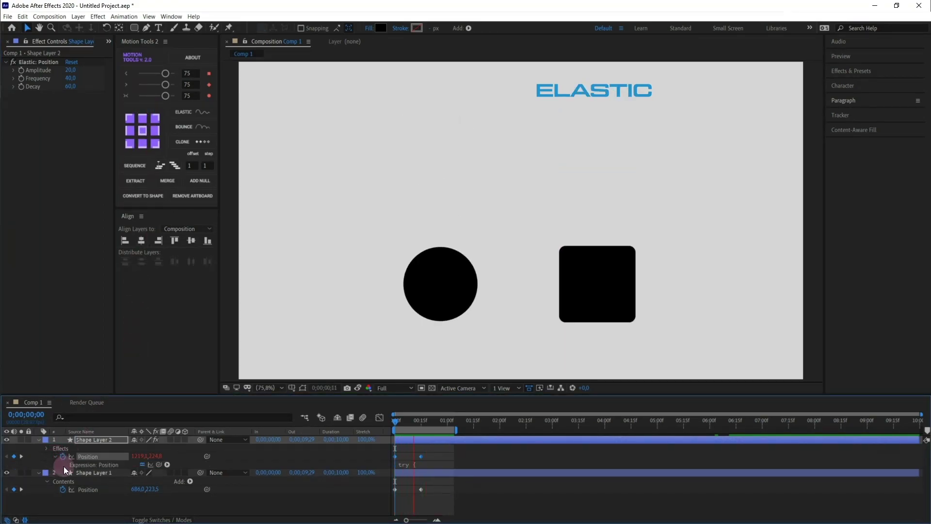
{"action": "left_click", "coordinate": [415, 463]}
{"action": "scroll", "coordinate": [482, 479], "scroll_direction": "down", "scroll_amount": 2}
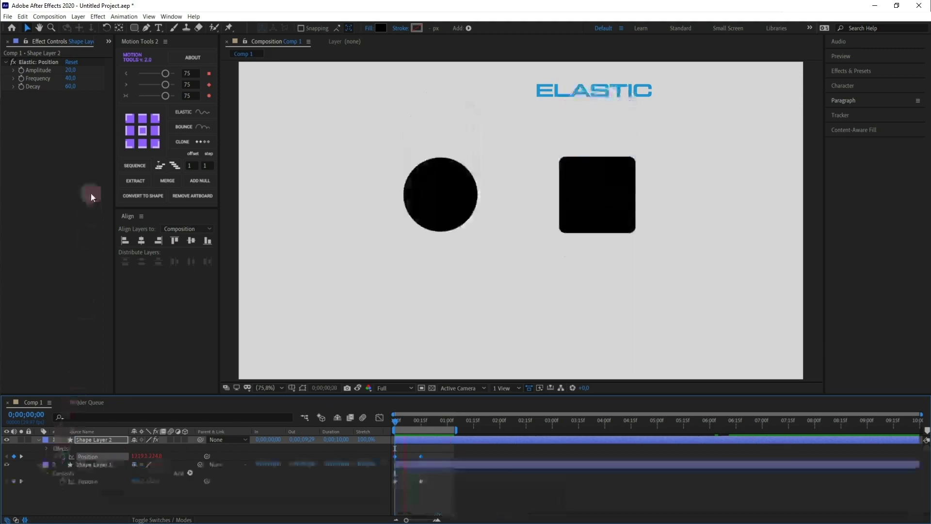
{"action": "left_click", "coordinate": [70, 70]}
{"action": "type", "text": "4"}
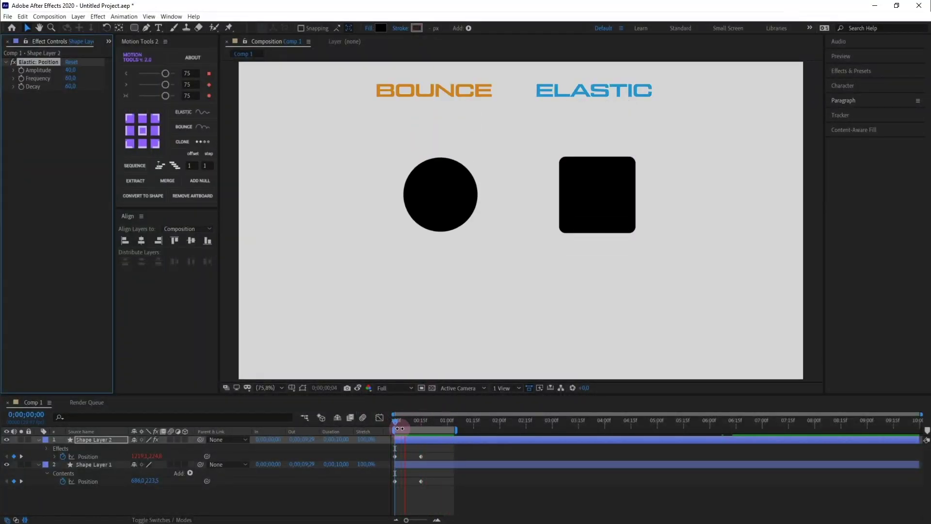
- Give the circle's Position a Bounce expression (Amplitude 50, Gravity 15, Max Jumps 5)
{"action": "left_click", "coordinate": [409, 465]}
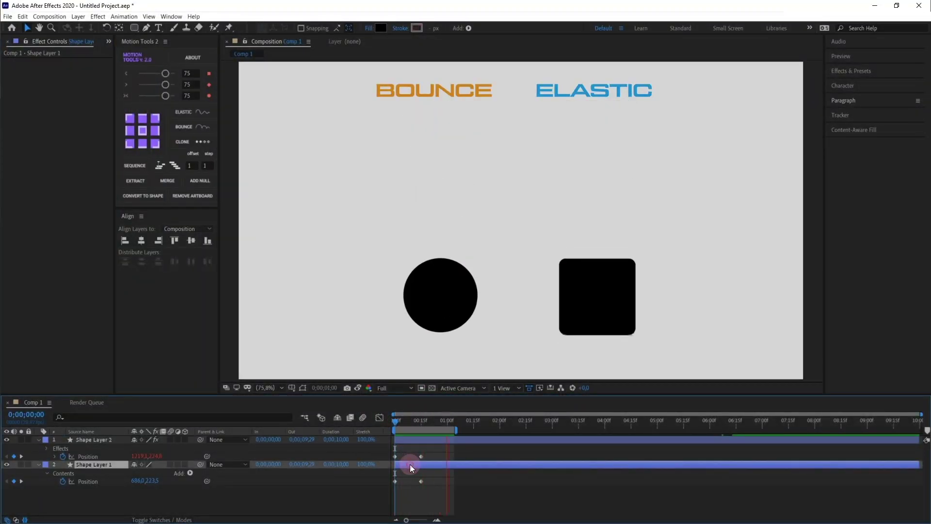
{"action": "left_click", "coordinate": [421, 482]}
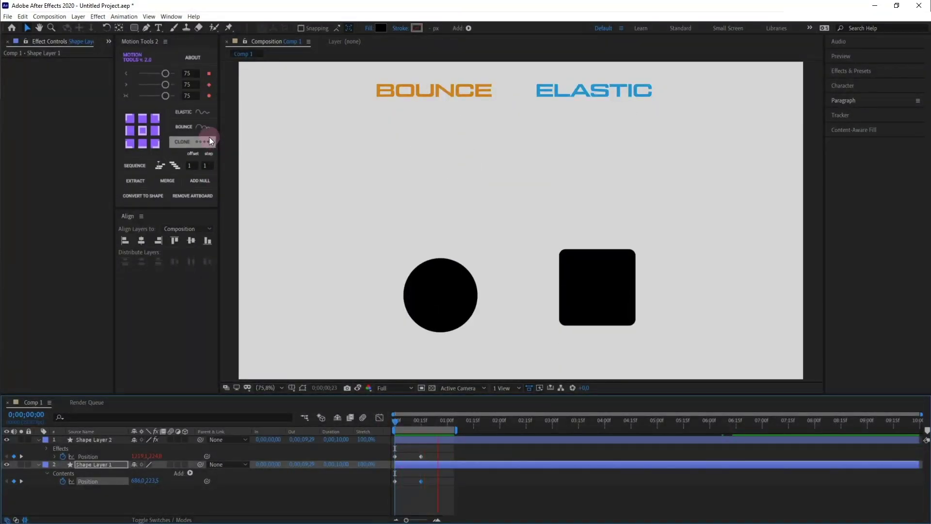
{"action": "left_click", "coordinate": [200, 129]}
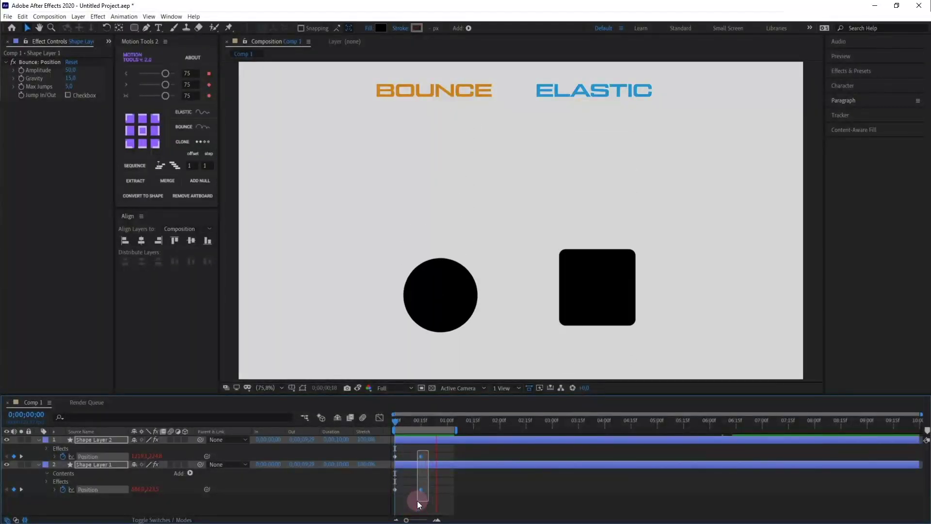
{"action": "left_click", "coordinate": [165, 85]}
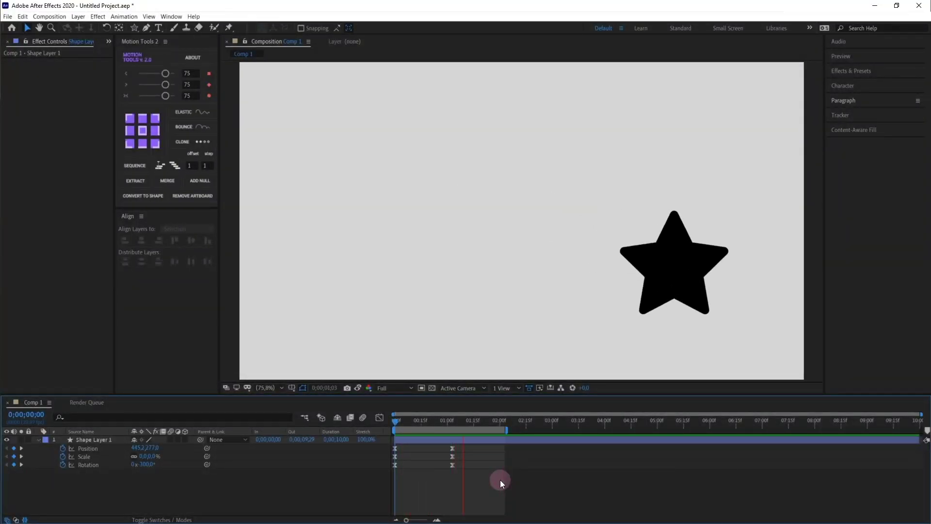
- Copy the star's keyframes to 02;00, end the work area at 04;00, and preview
{"action": "left_click_drag", "start_coordinate": [472, 481], "coordinate": [382, 447]}
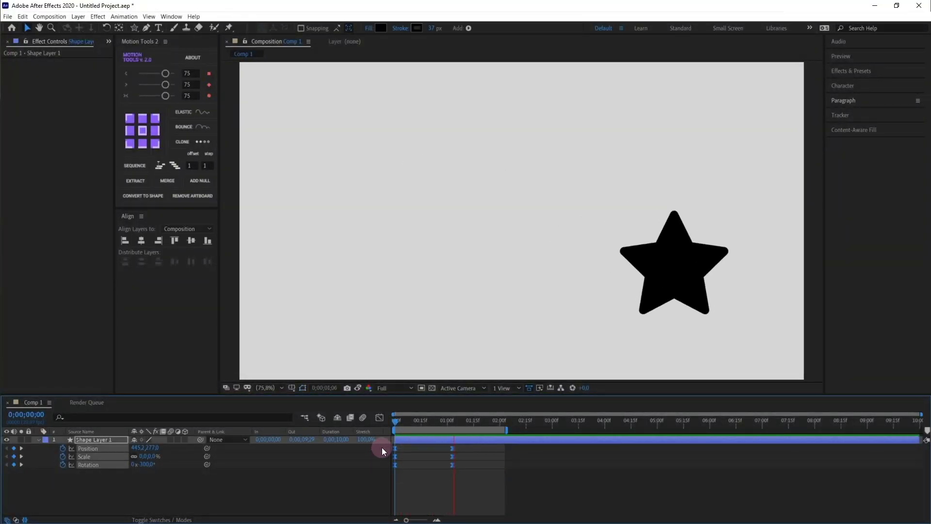
{"action": "left_click_drag", "start_coordinate": [507, 427], "coordinate": [630, 426]}
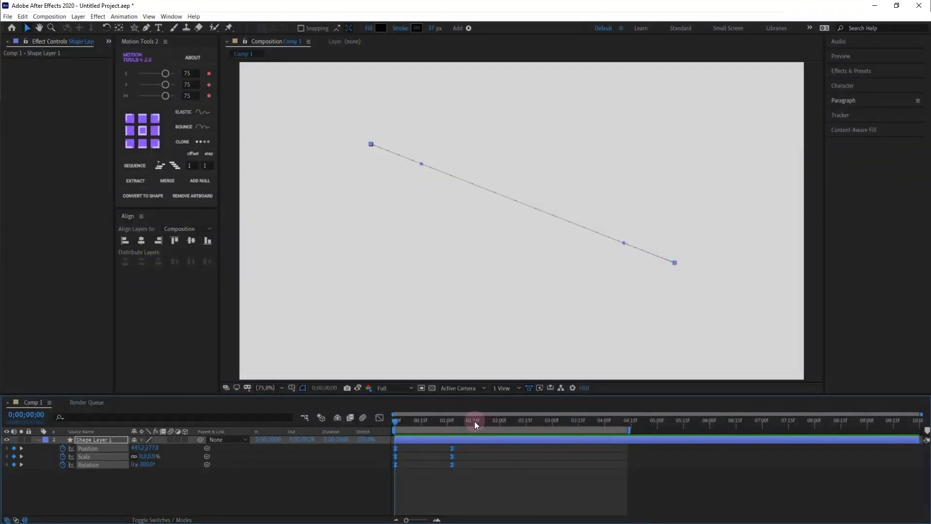
{"action": "left_click_drag", "start_coordinate": [475, 421], "coordinate": [500, 422]}
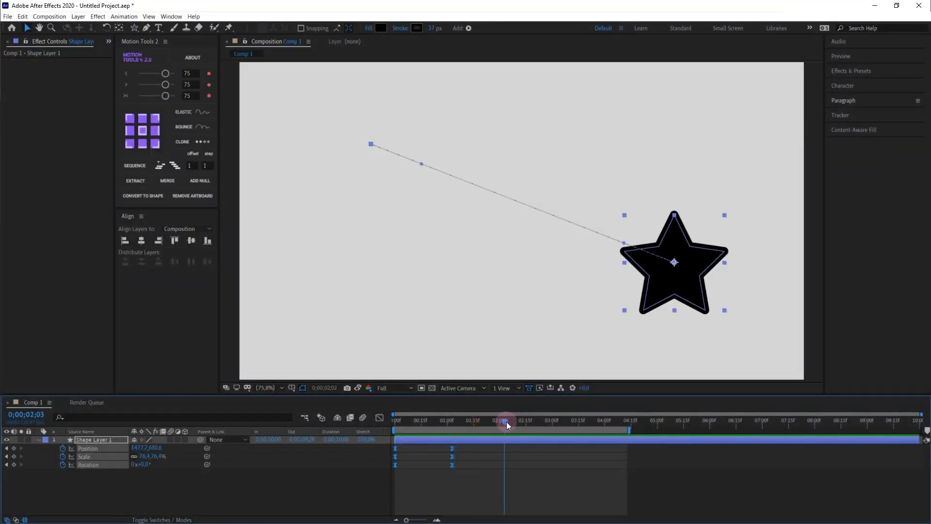
{"action": "left_click", "coordinate": [196, 143]}
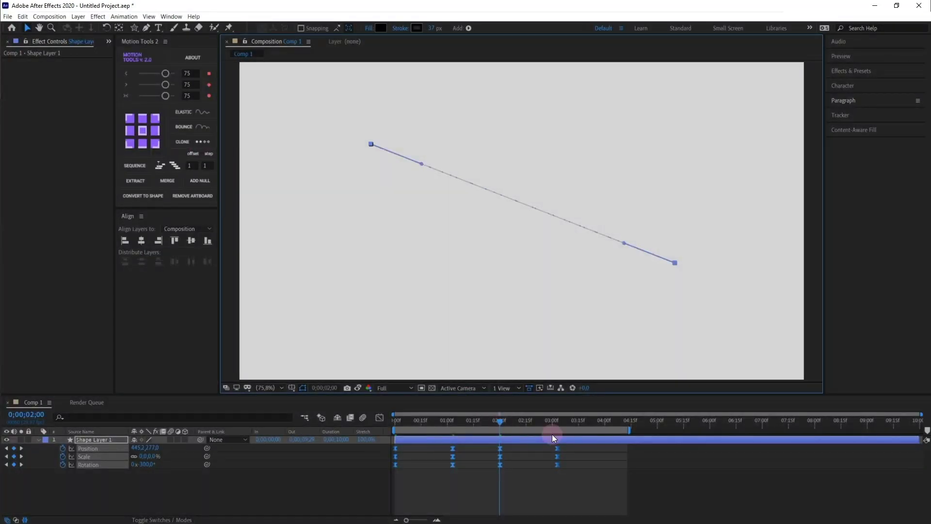
{"action": "left_click", "coordinate": [630, 429]}
{"action": "left_click_drag", "start_coordinate": [630, 429], "coordinate": [600, 434]}
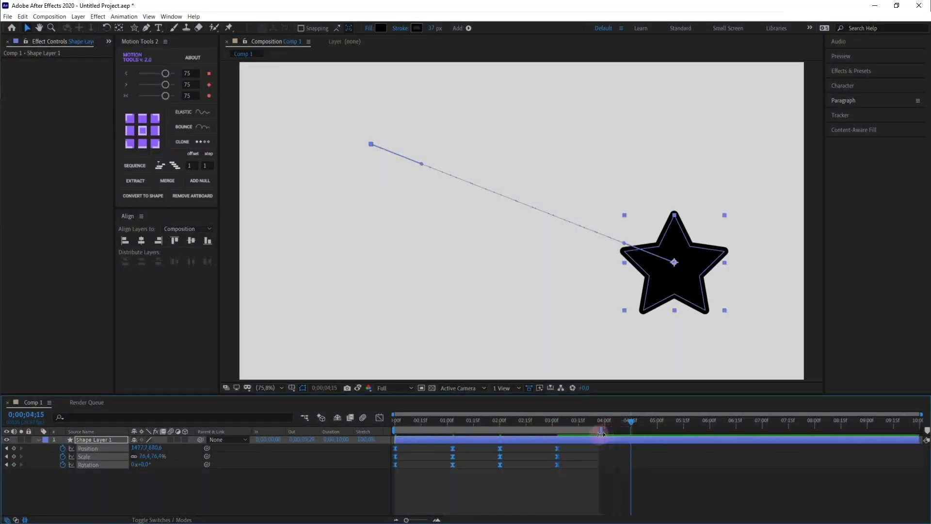
{"action": "left_click_drag", "start_coordinate": [435, 421], "coordinate": [396, 419]}
{"action": "key", "text": "space"}
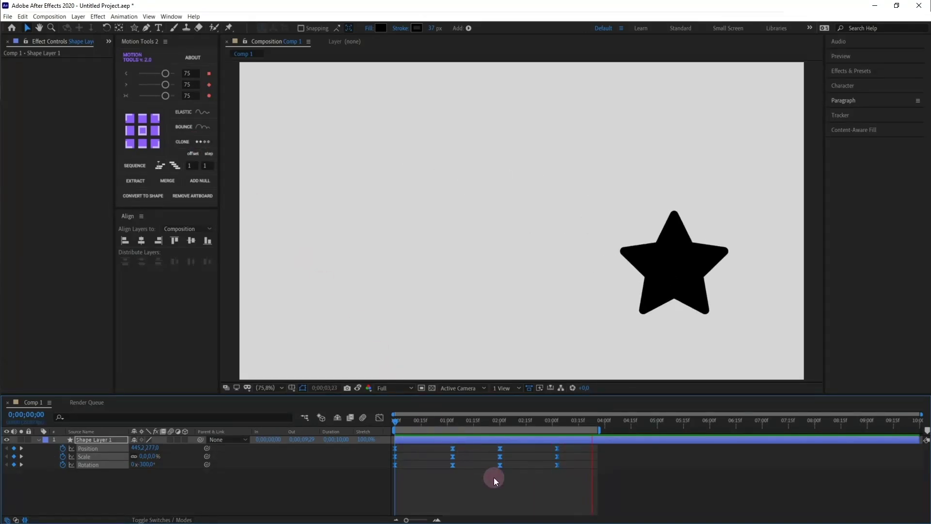
- Clone the star's selected keyframes and preview the animation from the start
{"action": "left_click", "coordinate": [481, 420]}
{"action": "left_click", "coordinate": [186, 144]}
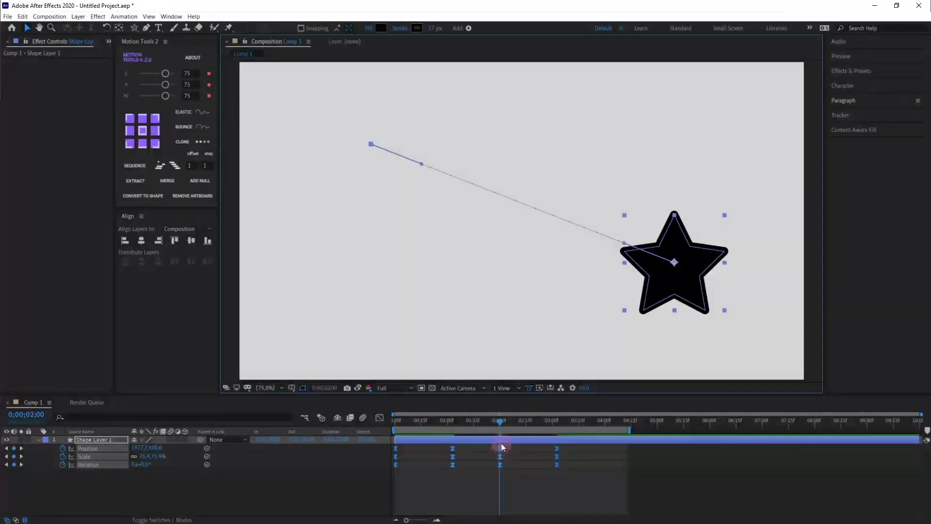
{"action": "left_click", "coordinate": [456, 424]}
{"action": "left_click_drag", "start_coordinate": [456, 424], "coordinate": [399, 424]}
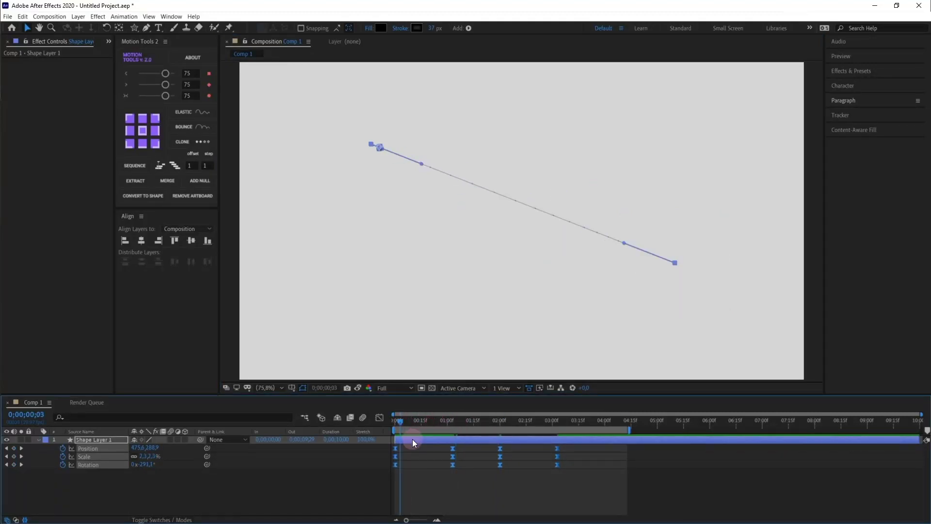
{"action": "key", "text": "space"}
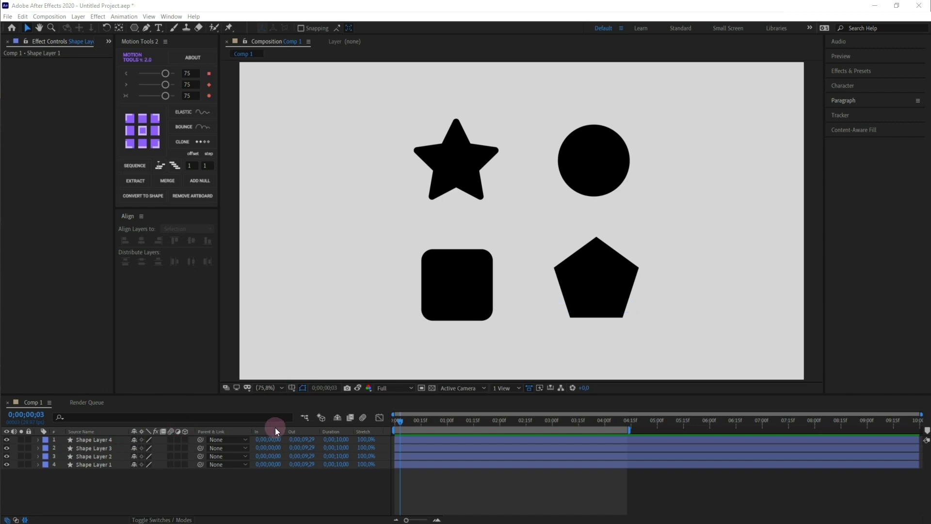
- Sequence the four shape layers with a 5-frame offset and preview them appearing in turn
{"action": "key", "text": "="}
{"action": "left_click_drag", "start_coordinate": [394, 420], "coordinate": [481, 424]}
{"action": "key", "text": "minus"}
{"action": "key", "text": "minus"}
{"action": "left_click", "coordinate": [432, 440]}
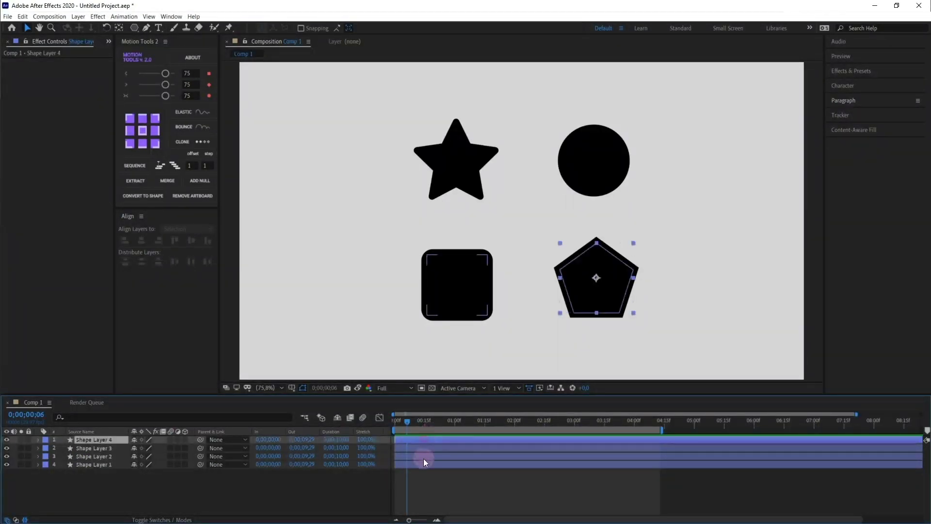
{"action": "left_click", "coordinate": [420, 464], "text": "shift"}
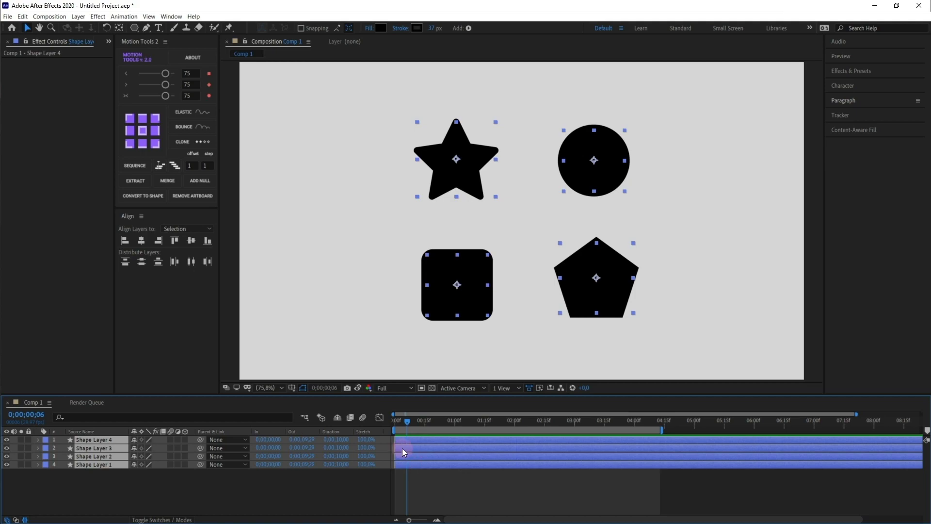
{"action": "left_click", "coordinate": [180, 168]}
{"action": "left_click", "coordinate": [189, 165]}
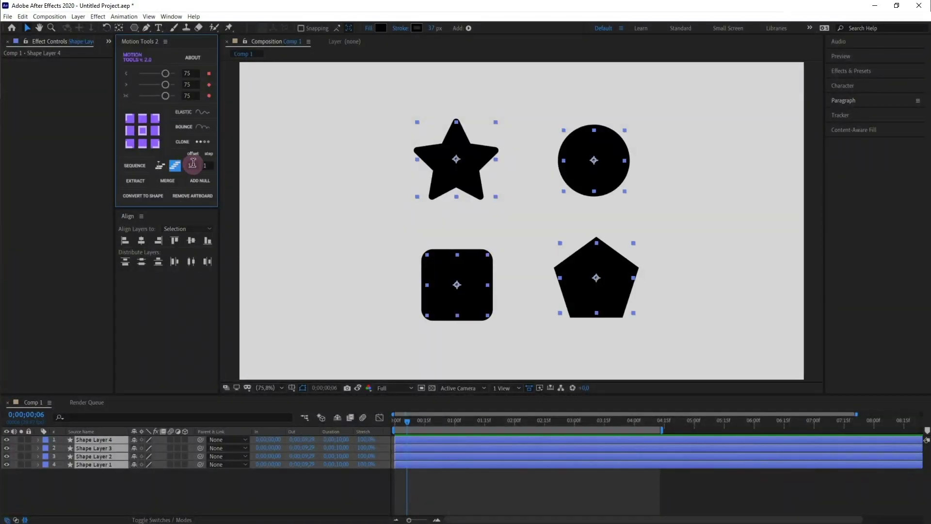
{"action": "type", "text": "5"}
{"action": "left_click", "coordinate": [127, 166]}
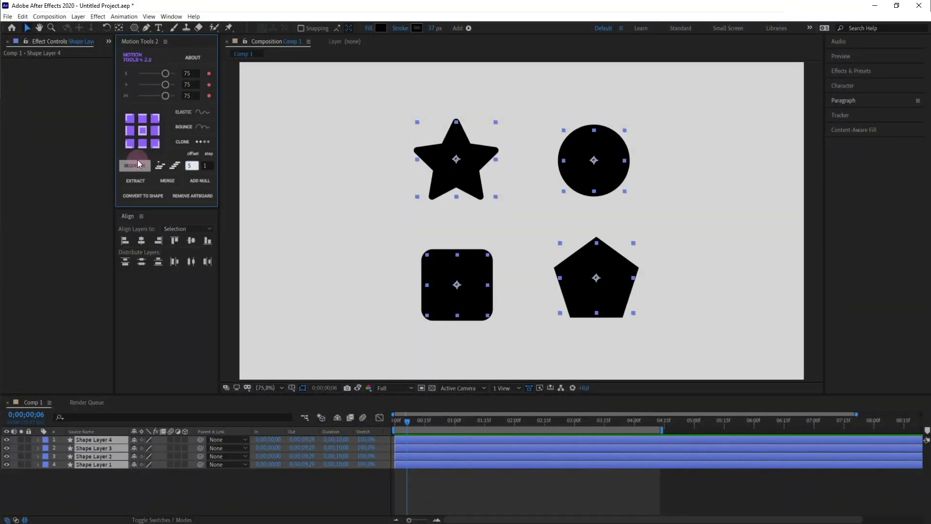
{"action": "left_click", "coordinate": [449, 470]}
{"action": "left_click", "coordinate": [394, 421]}
{"action": "key", "text": "space"}
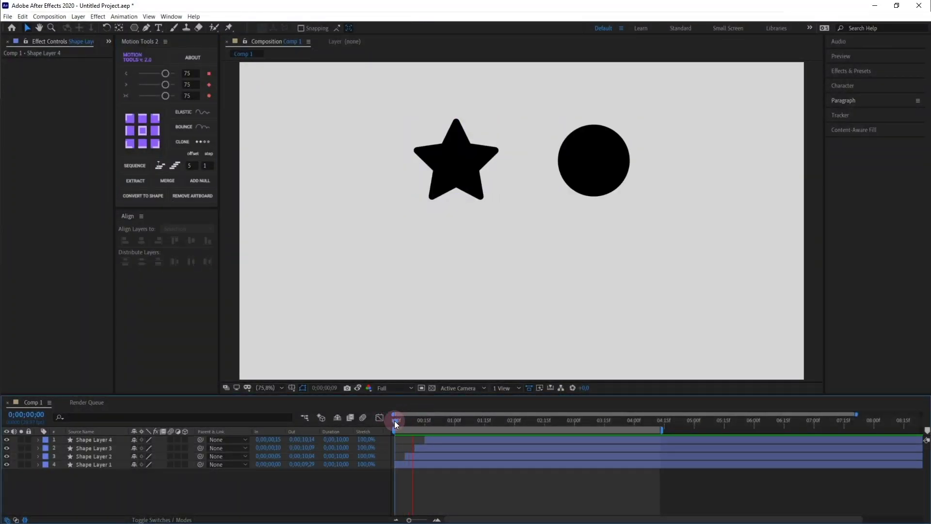
{"action": "left_click", "coordinate": [396, 420]}
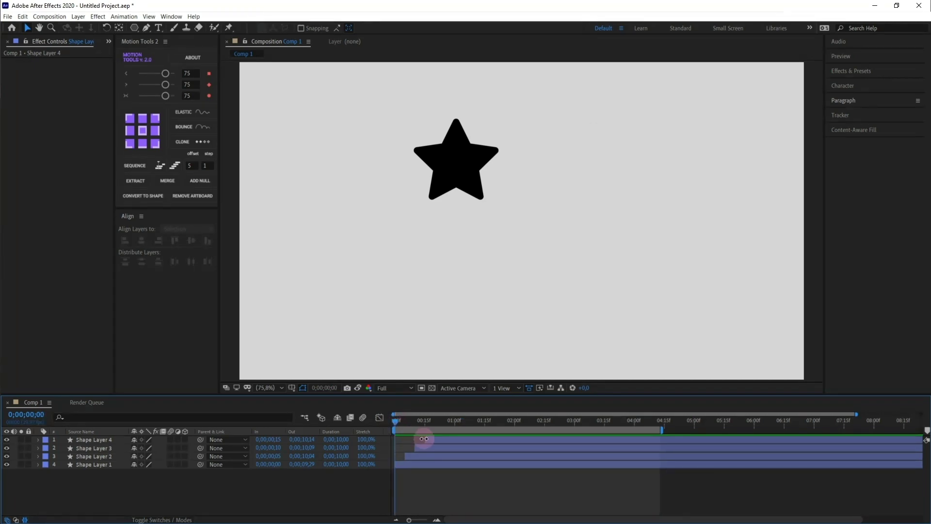
- Redo the 5-frame sequence starting from the top layer and align the layers to the playhead
{"action": "key", "text": "ctrl+z"}
{"action": "left_click", "coordinate": [175, 166]}
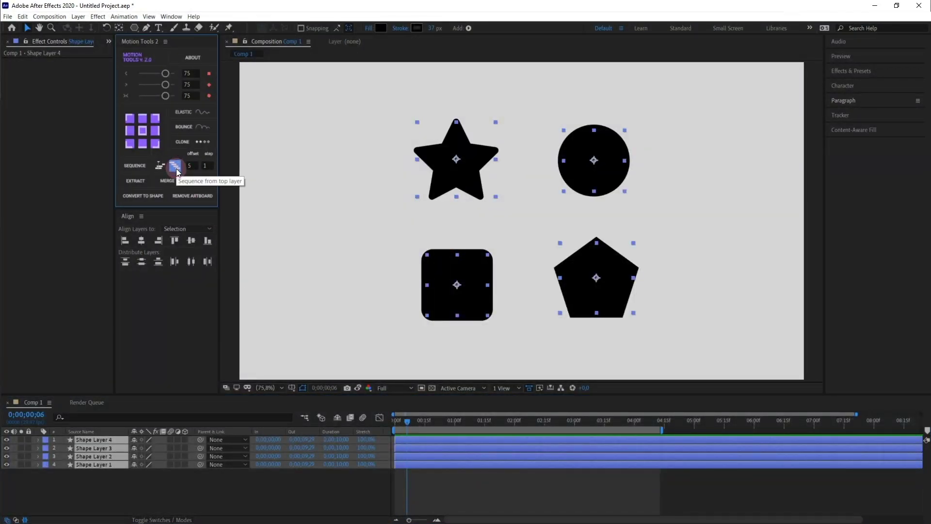
{"action": "left_click", "coordinate": [135, 167]}
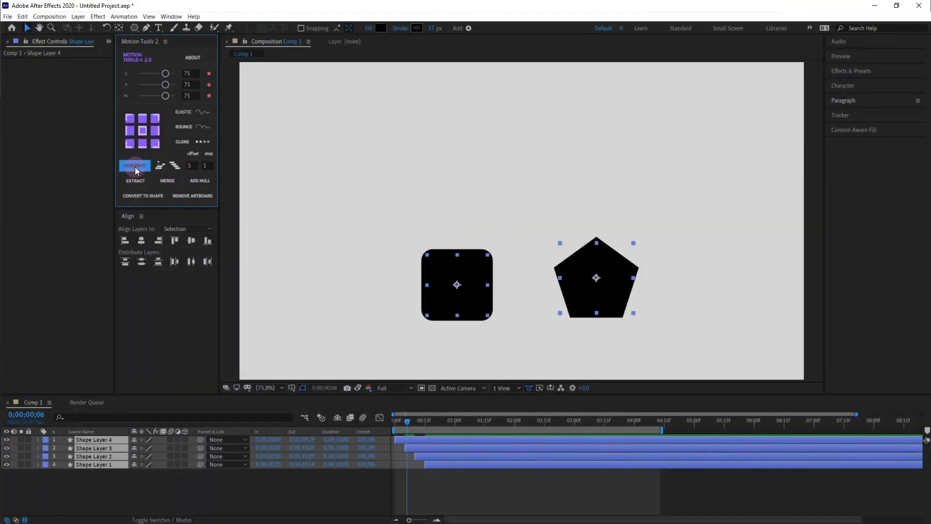
{"action": "left_click", "coordinate": [160, 166]}
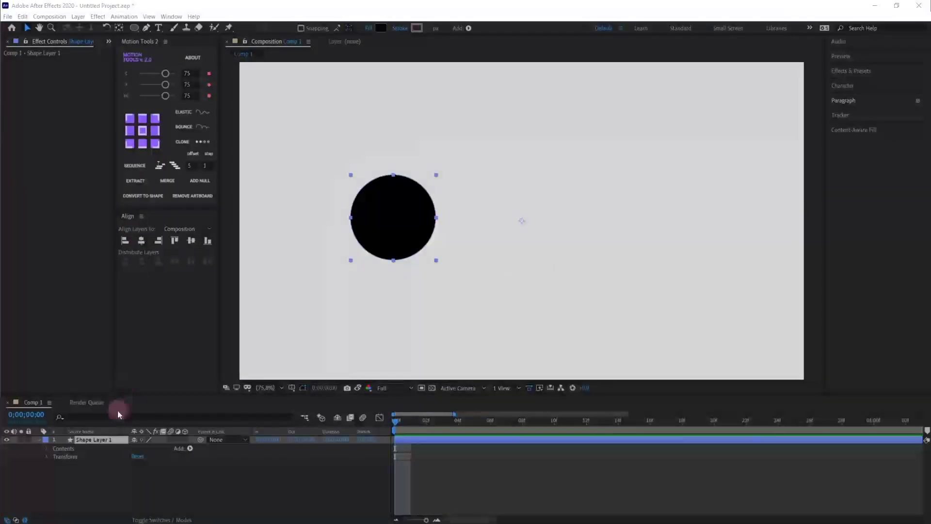
- Draw a rounded square to the right of the circle in Shape Layer 1
{"action": "left_click", "coordinate": [341, 336]}
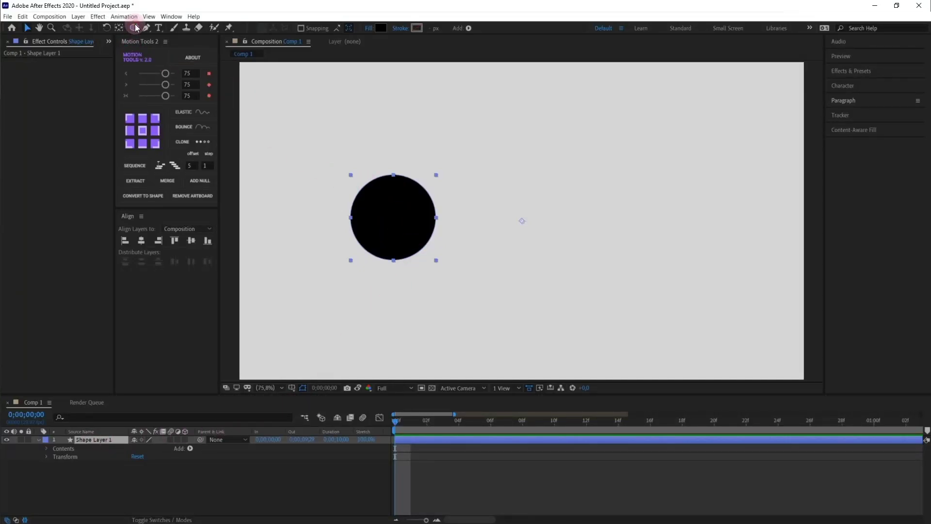
{"action": "left_click_drag", "start_coordinate": [134, 28], "coordinate": [160, 70]}
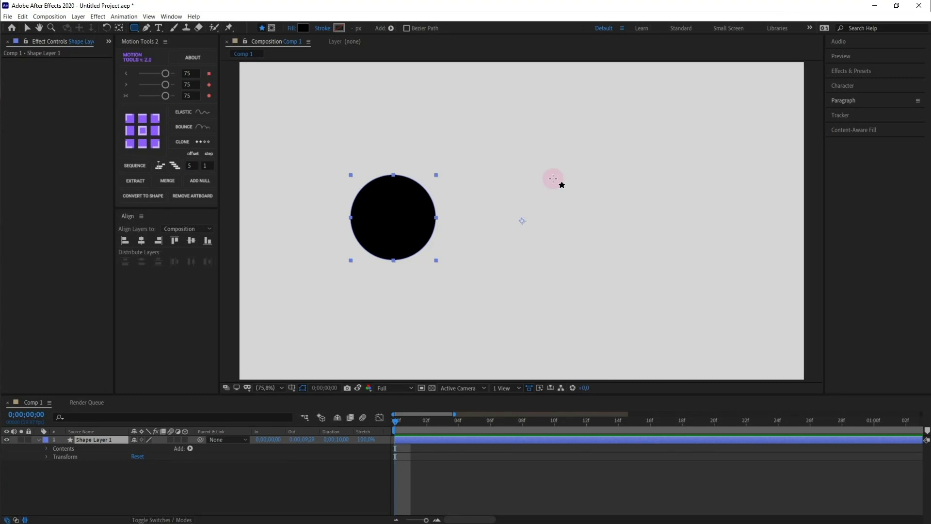
{"action": "left_click_drag", "start_coordinate": [553, 178], "coordinate": [635, 214]}
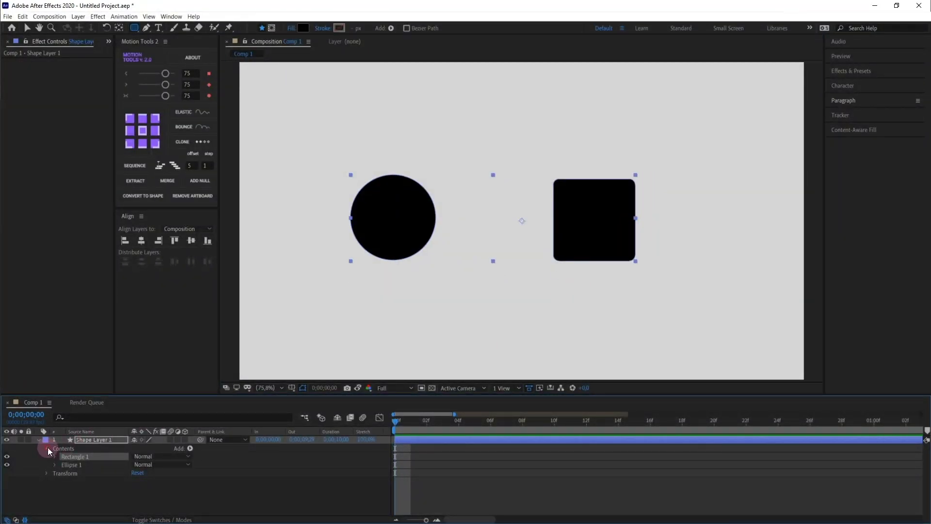
- Extract the Ellipse 1 and Rectangle 1 groups into separate layers with Motion Tools
{"action": "left_click", "coordinate": [69, 465]}
{"action": "left_click", "coordinate": [7, 459]}
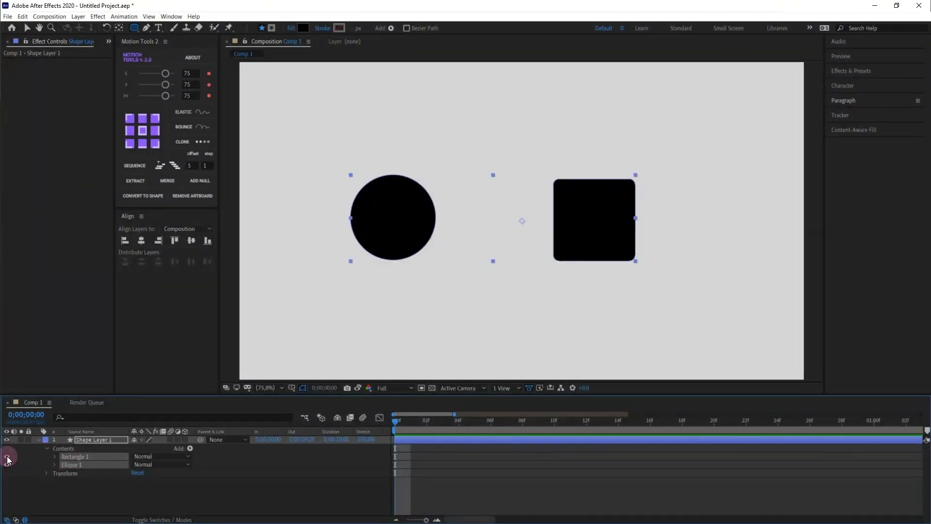
{"action": "left_click", "coordinate": [94, 439]}
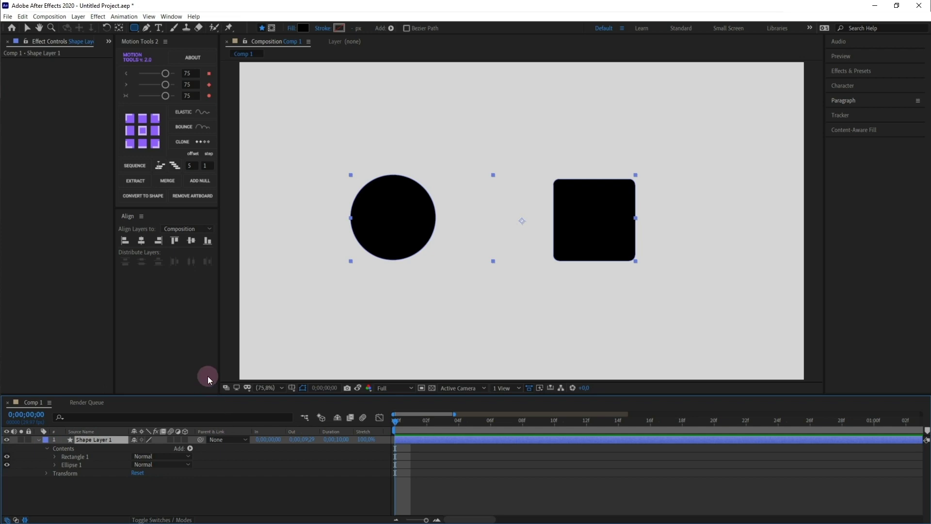
{"action": "left_click", "coordinate": [132, 181]}
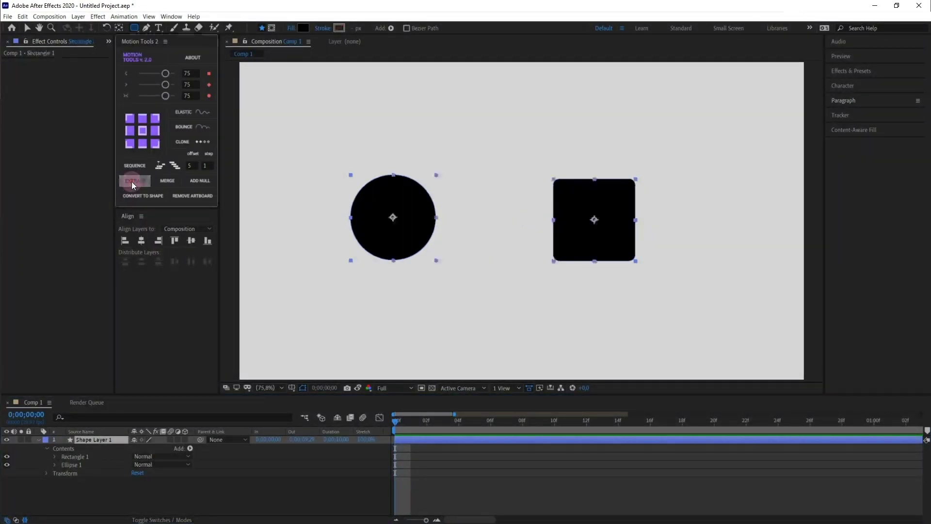
{"action": "left_click", "coordinate": [109, 477]}
- Toggle visibility of the Ellipse 1 and Rectangle 1 layers off and back on
{"action": "left_click", "coordinate": [67, 451]}
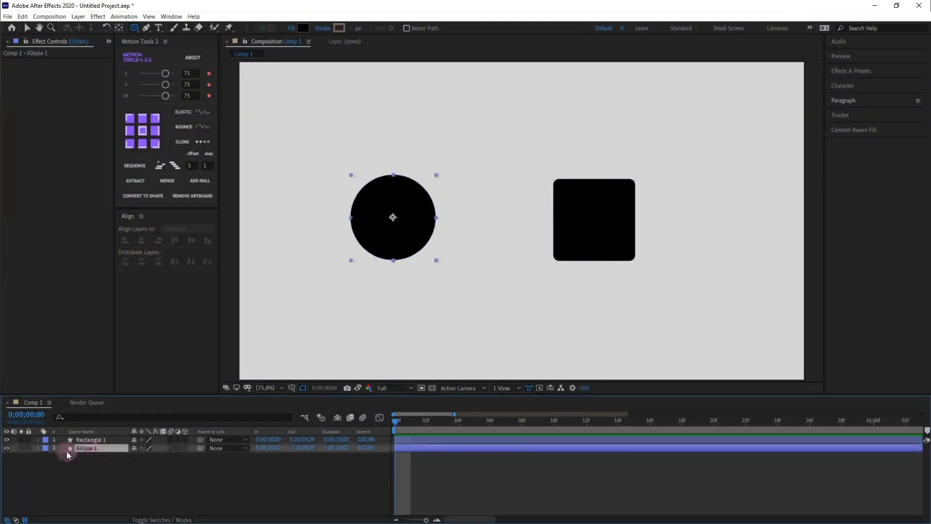
{"action": "left_click", "coordinate": [7, 450]}
{"action": "left_click", "coordinate": [7, 449]}
{"action": "left_click", "coordinate": [9, 441]}
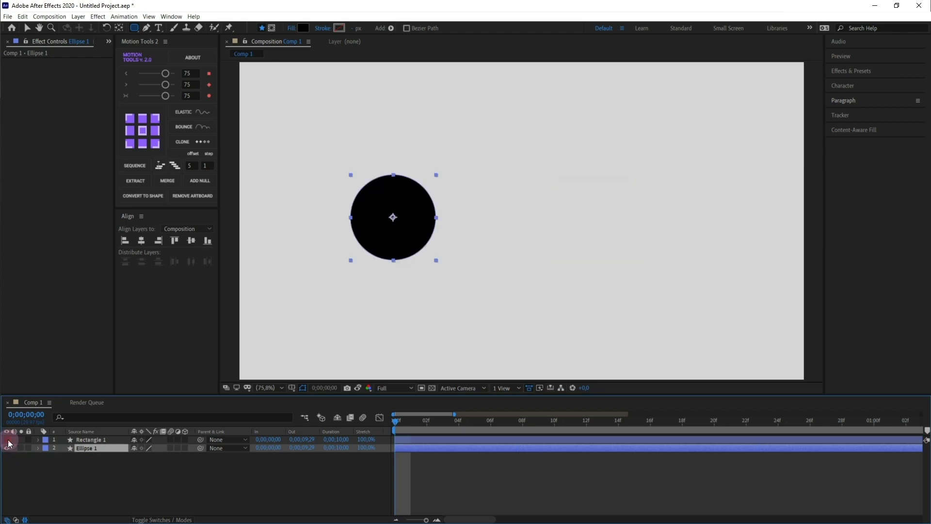
{"action": "left_click", "coordinate": [6, 440]}
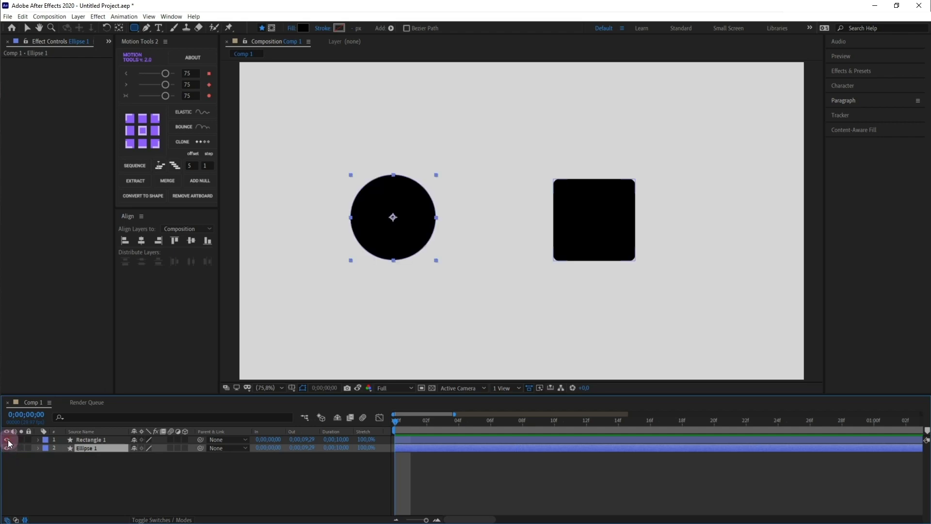
- Merge the Ellipse 1 and Rectangle 1 layers into one and expand its contents
{"action": "left_click", "coordinate": [97, 440], "text": "ctrl"}
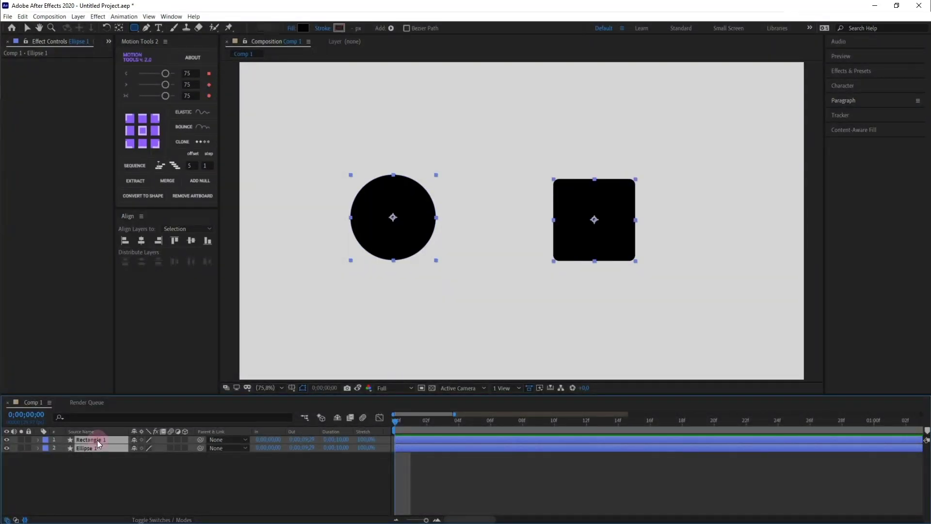
{"action": "left_click", "coordinate": [168, 181]}
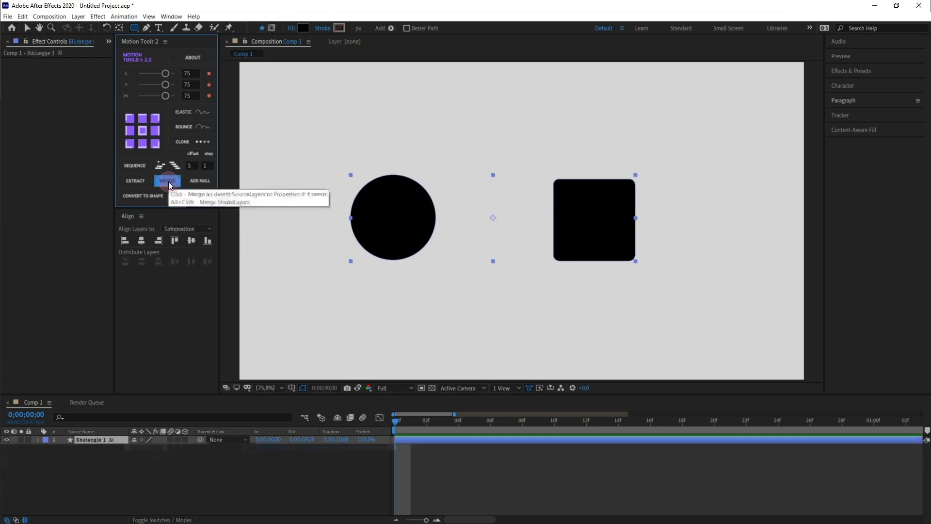
{"action": "left_click", "coordinate": [38, 440]}
{"action": "left_click", "coordinate": [46, 448]}
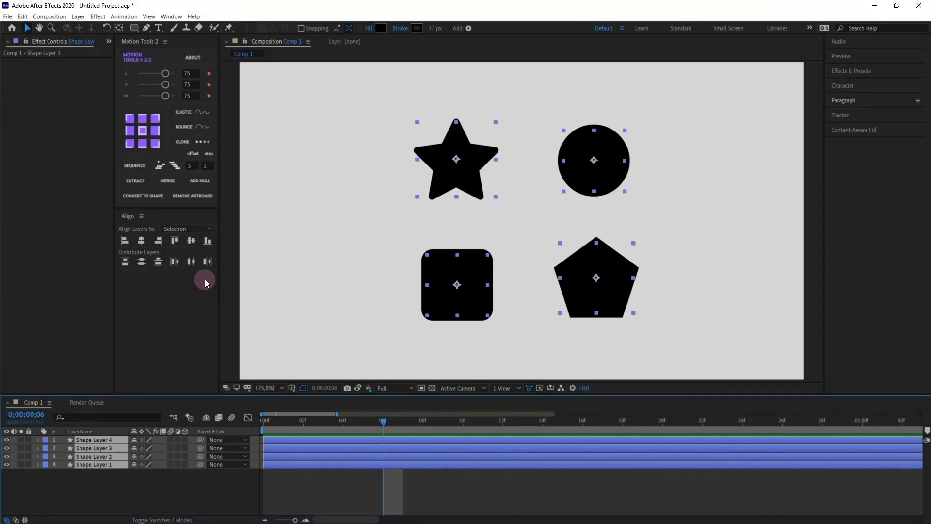
- Add a parent null (Null 3) to the shape layers and scale it to 97%
{"action": "left_click", "coordinate": [206, 181]}
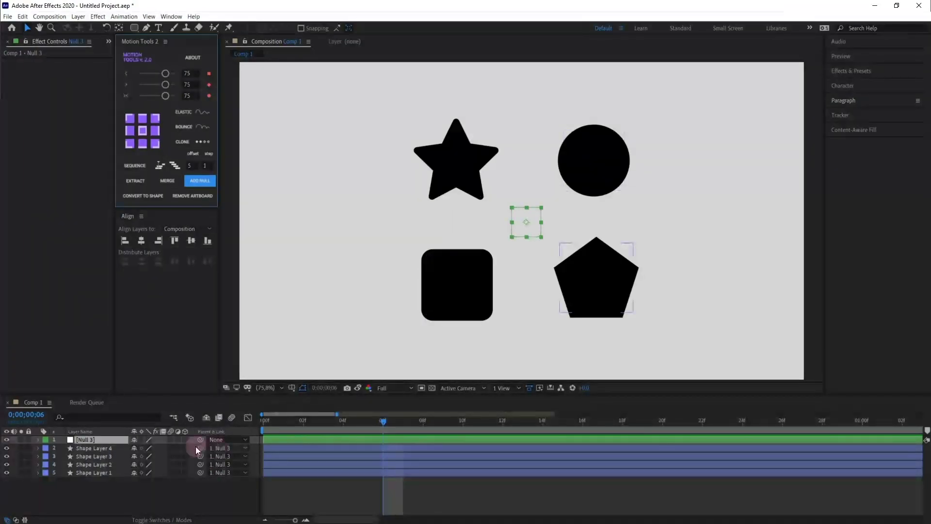
{"action": "left_click", "coordinate": [109, 439]}
{"action": "key", "text": "s"}
{"action": "key", "text": "shift+p"}
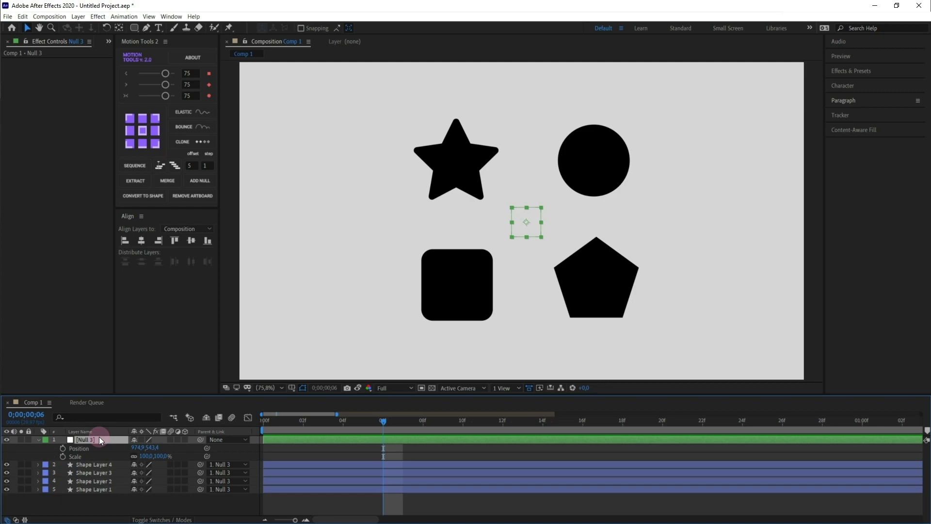
{"action": "key", "text": "shift+r"}
{"action": "mouse_move", "coordinate": [141, 457]}
{"action": "left_mouse_down"}
{"action": "mouse_move", "coordinate": [136, 464]}
{"action": "mouse_move", "coordinate": [55, 436]}
{"action": "left_mouse_up"}
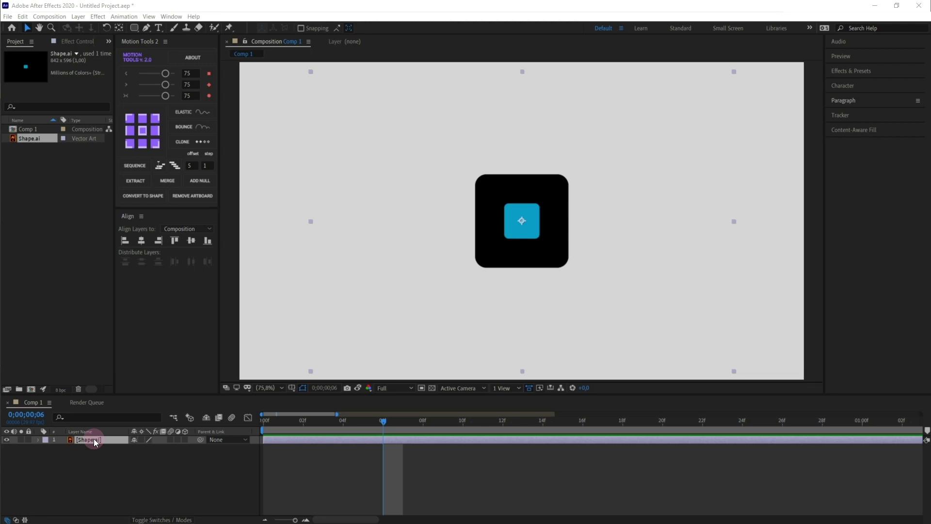
- Convert Shape.ai to a shape layer and extract it into Group 1 and Group 2
{"action": "left_click", "coordinate": [145, 194]}
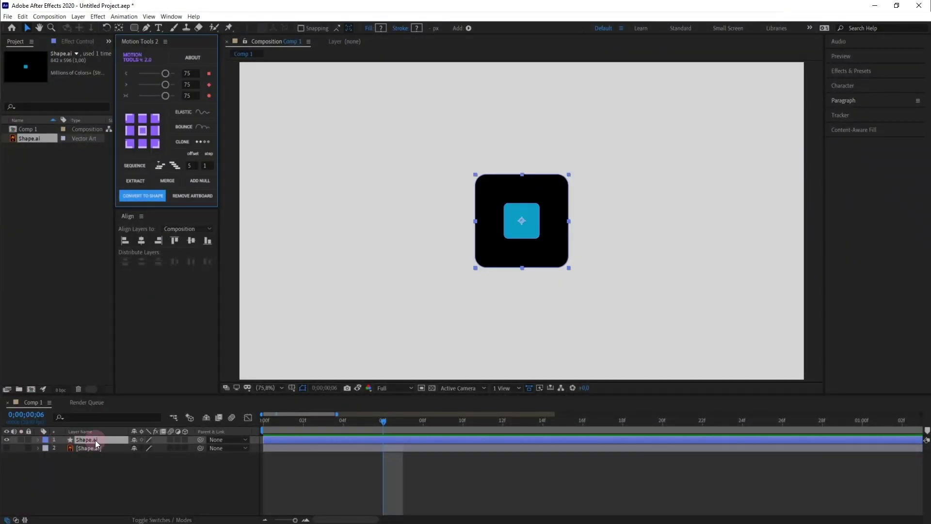
{"action": "left_click", "coordinate": [138, 181]}
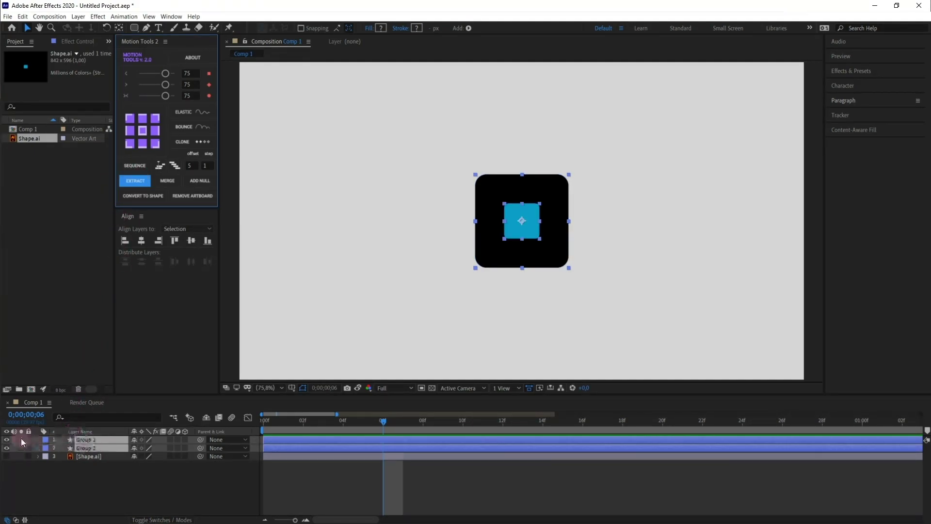